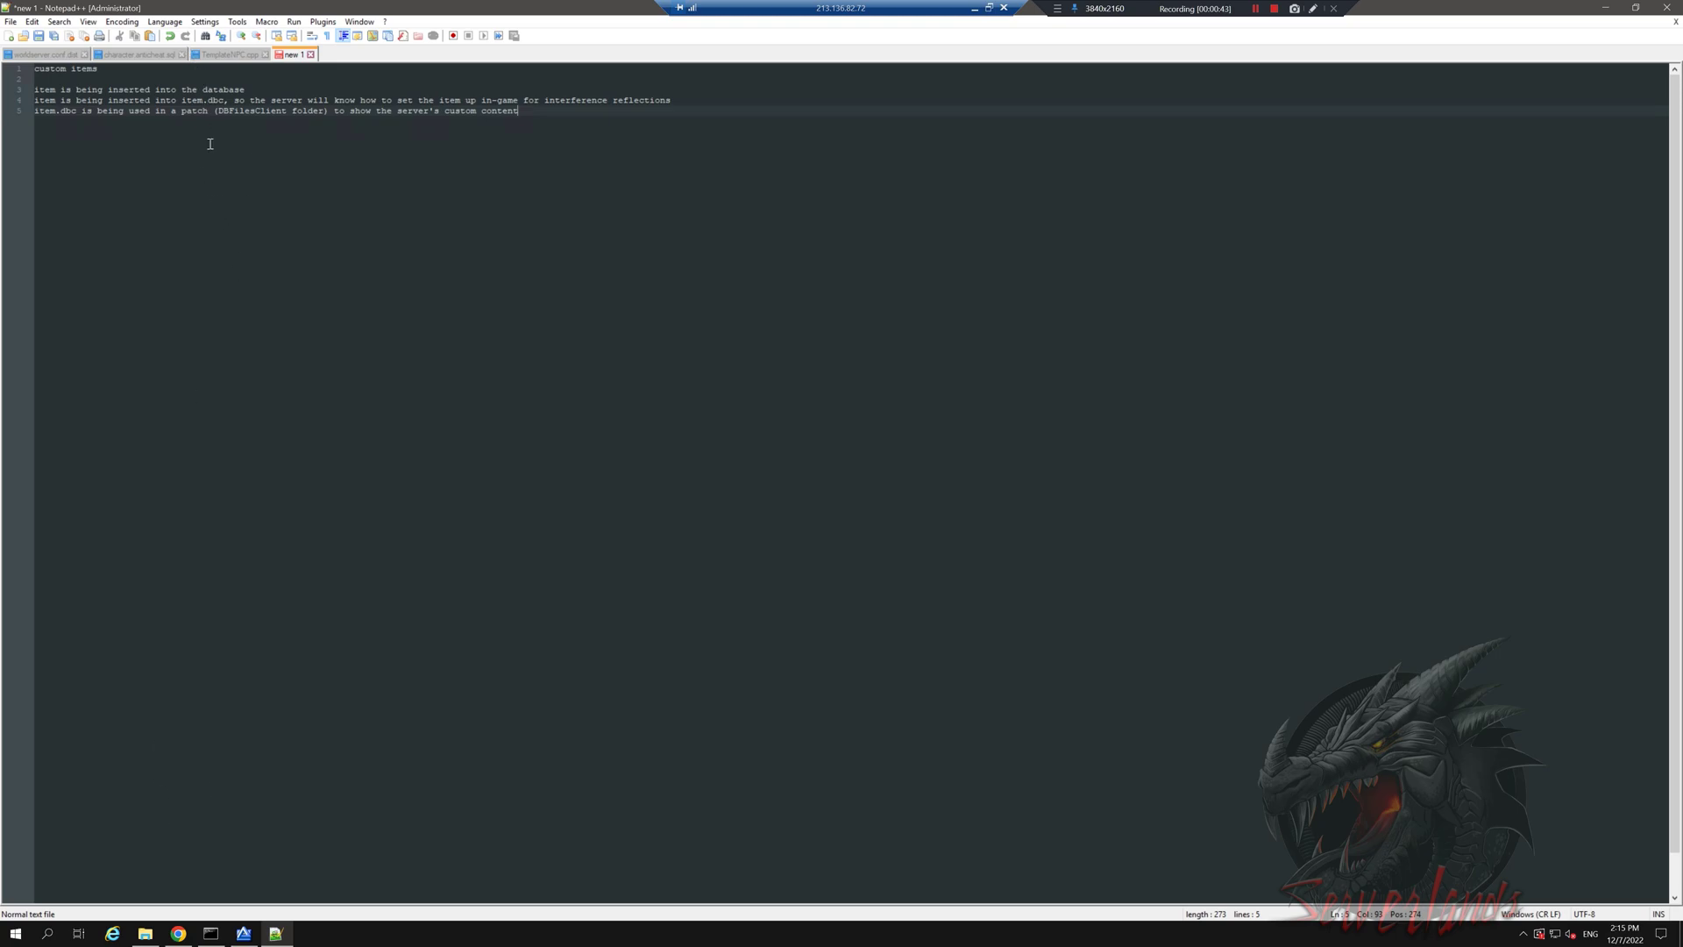
# - Bring Chrome forward and open the TrinityCreator owner's GitHub profile with its pinned repositories
pyautogui.click(177, 934)
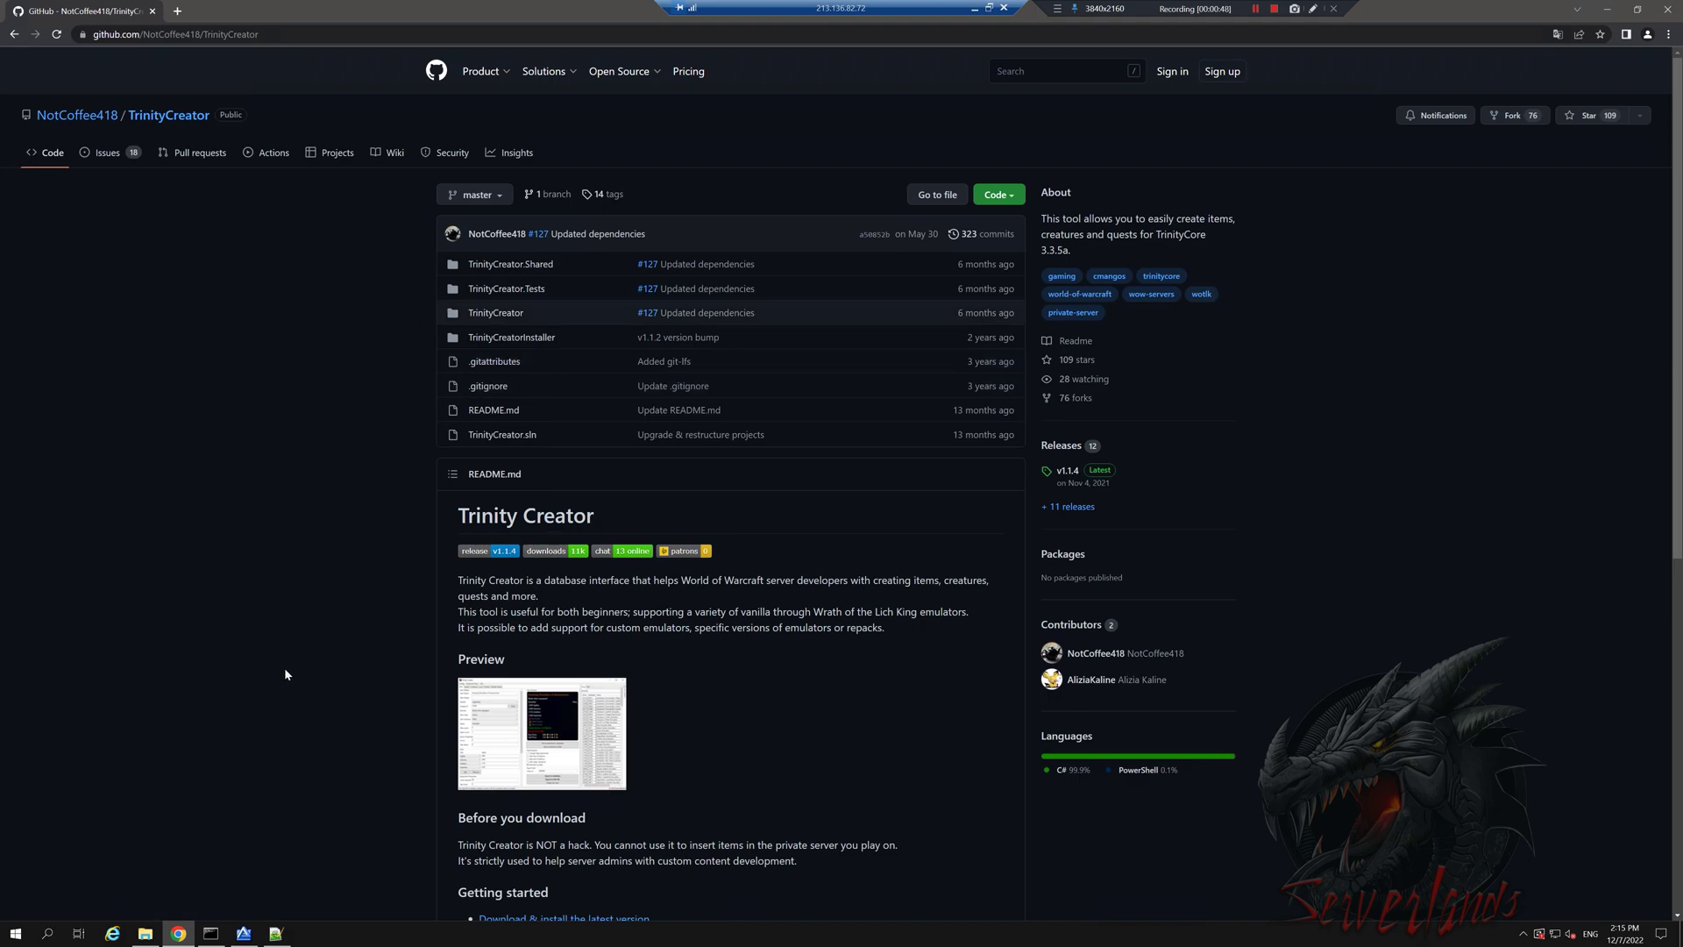
pyautogui.click(15, 933)
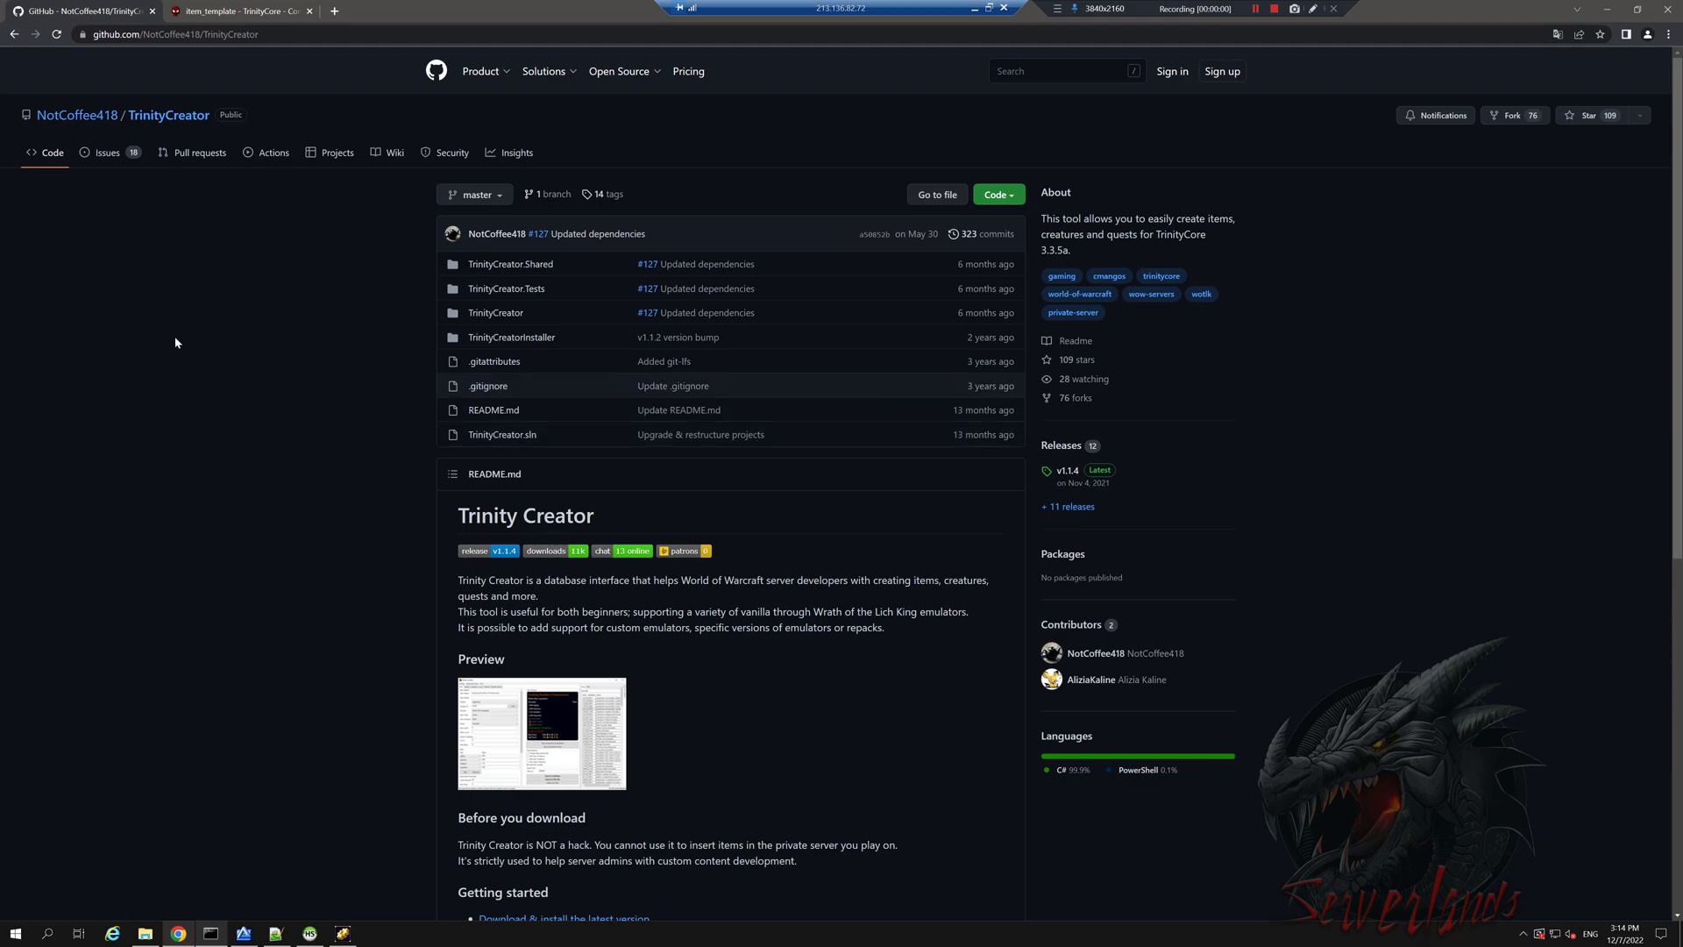
pyautogui.click(77, 115)
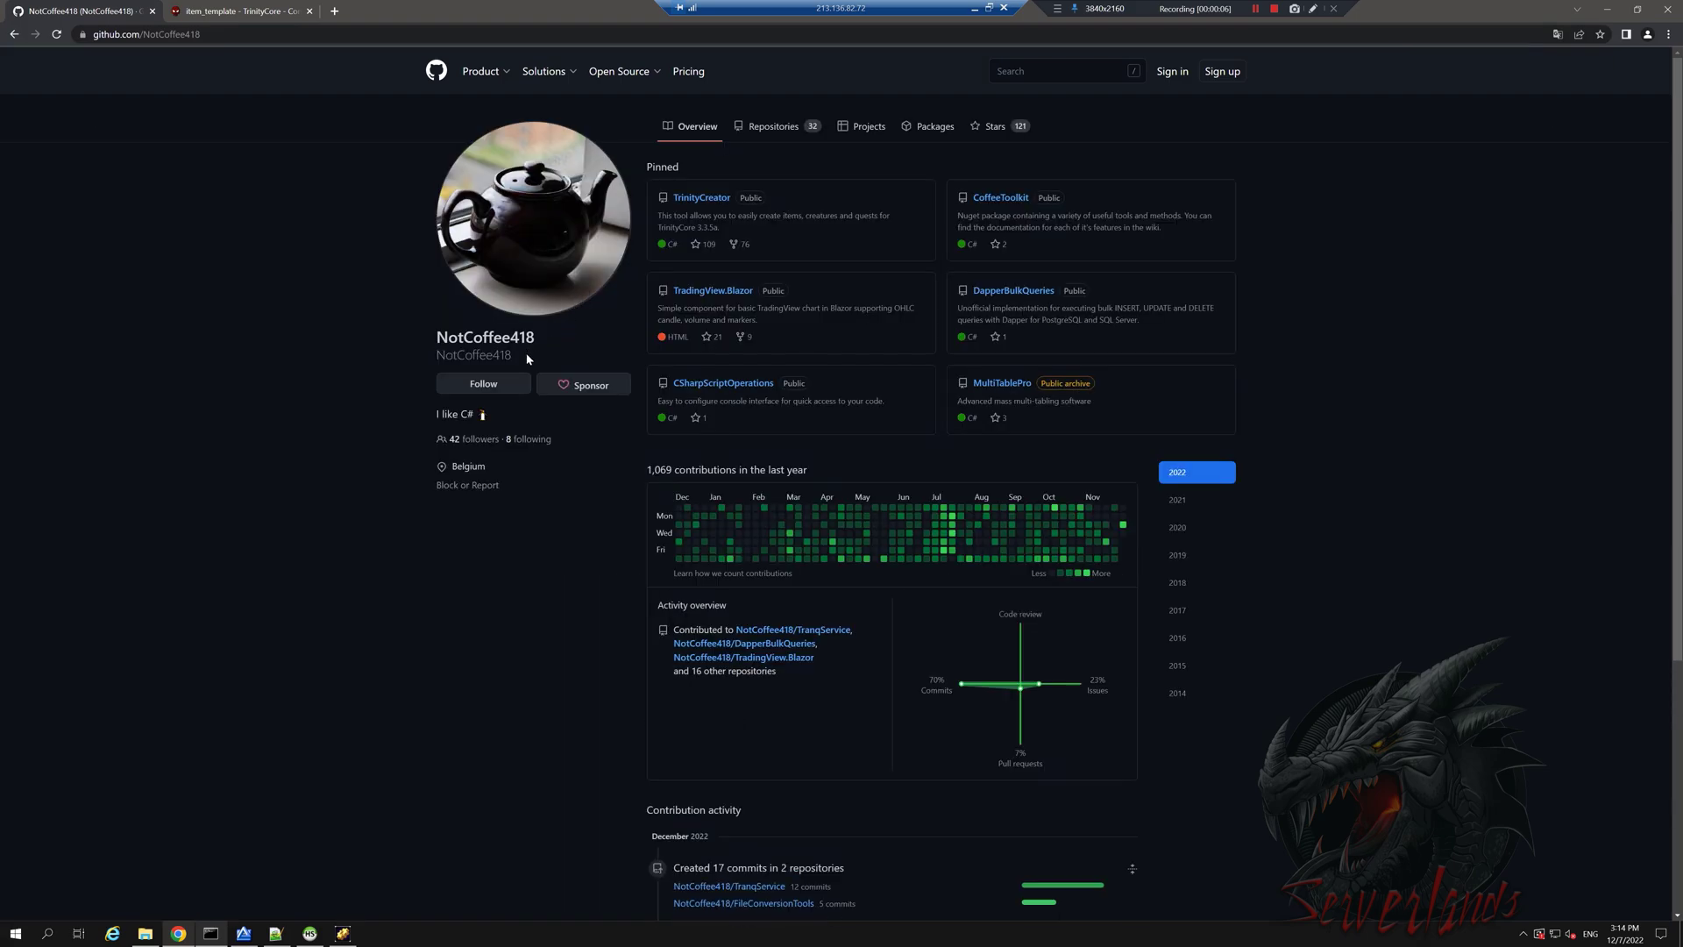
pyautogui.moveTo(512, 356); pyautogui.dragTo(434, 318)
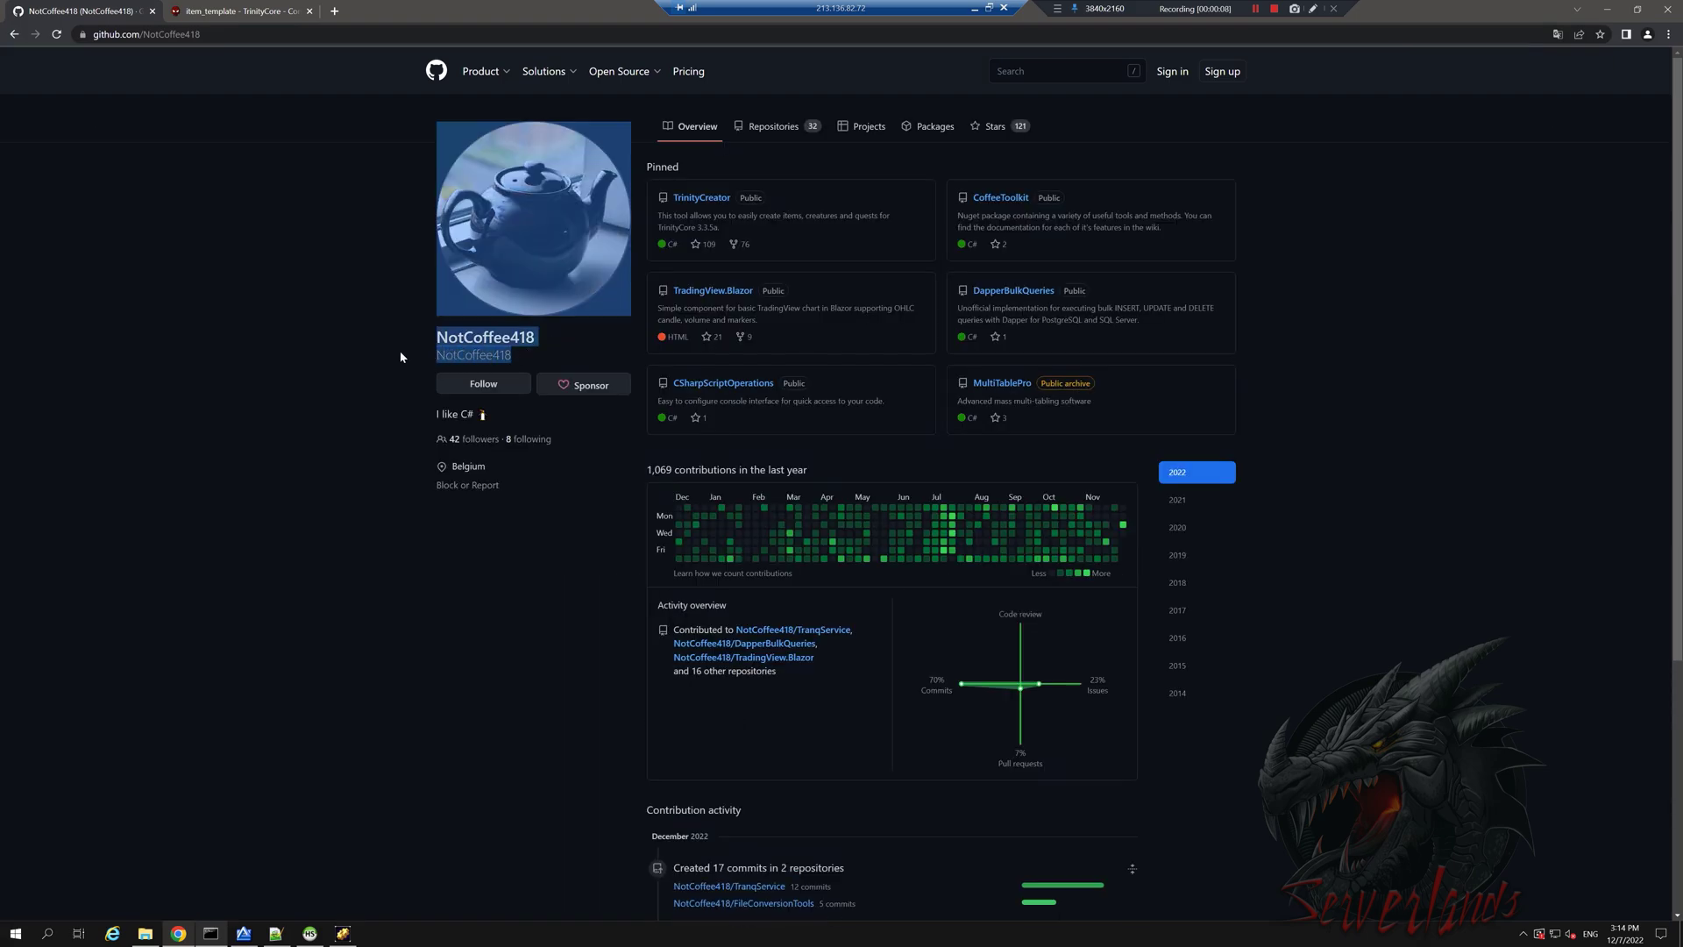
pyautogui.click(544, 412)
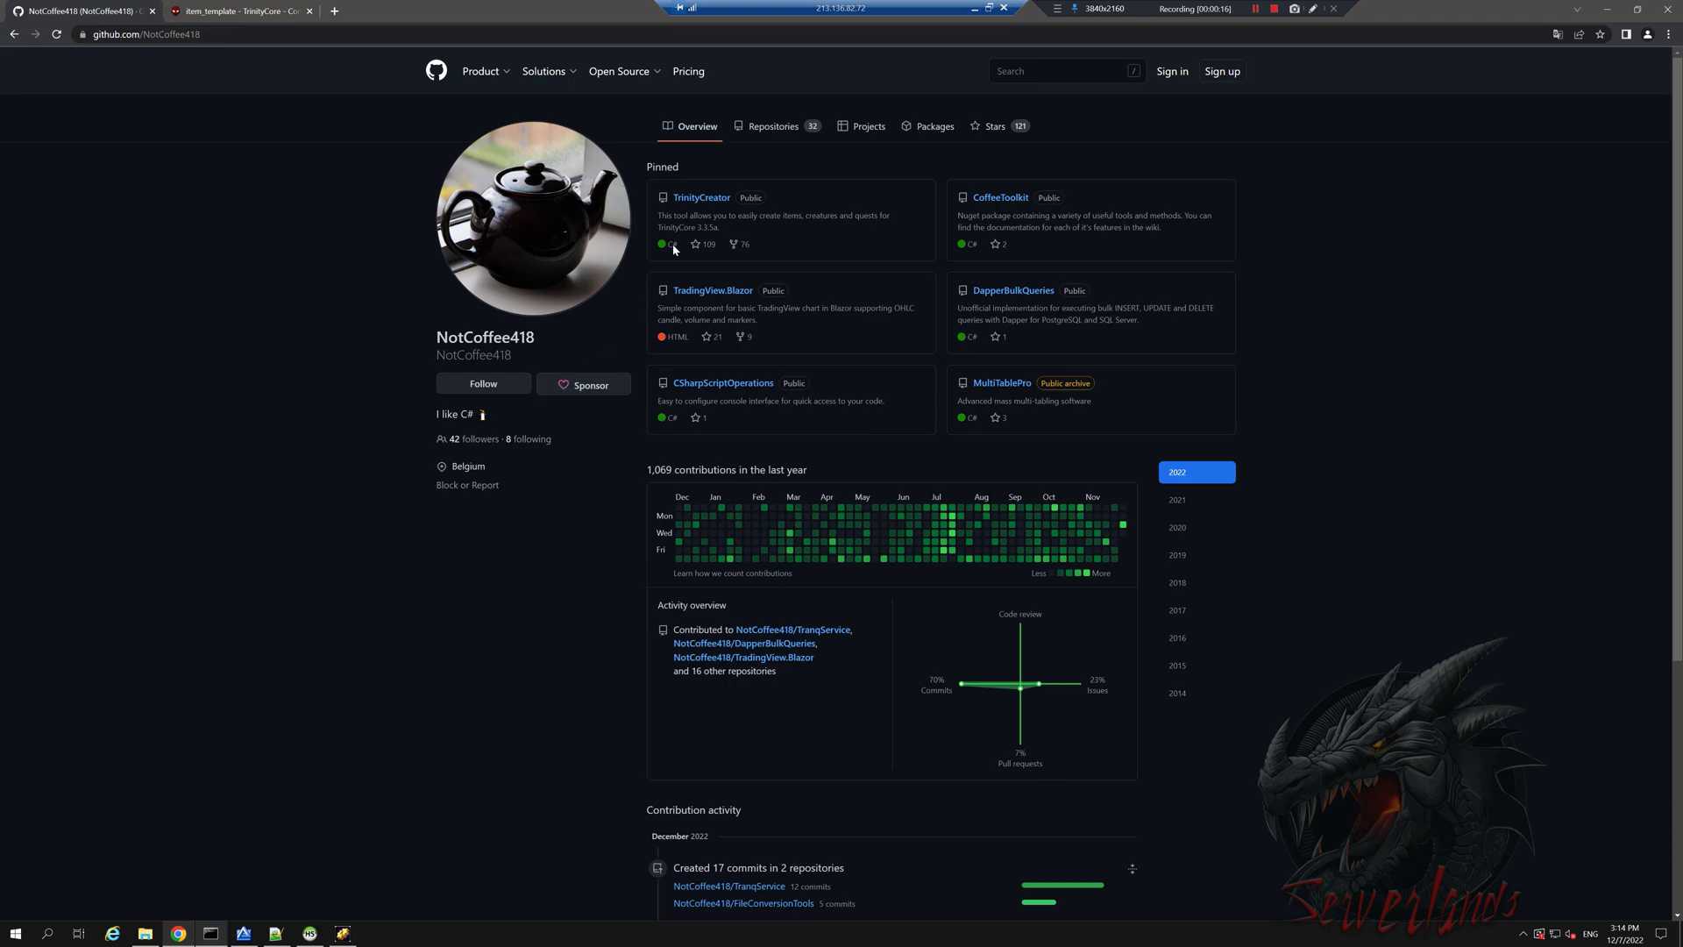
# - Reopen the pinned TrinityCreator repository and scroll through its README showing release v1.1.4
pyautogui.click(711, 198)
pyautogui.scroll(-3, 490, 499)
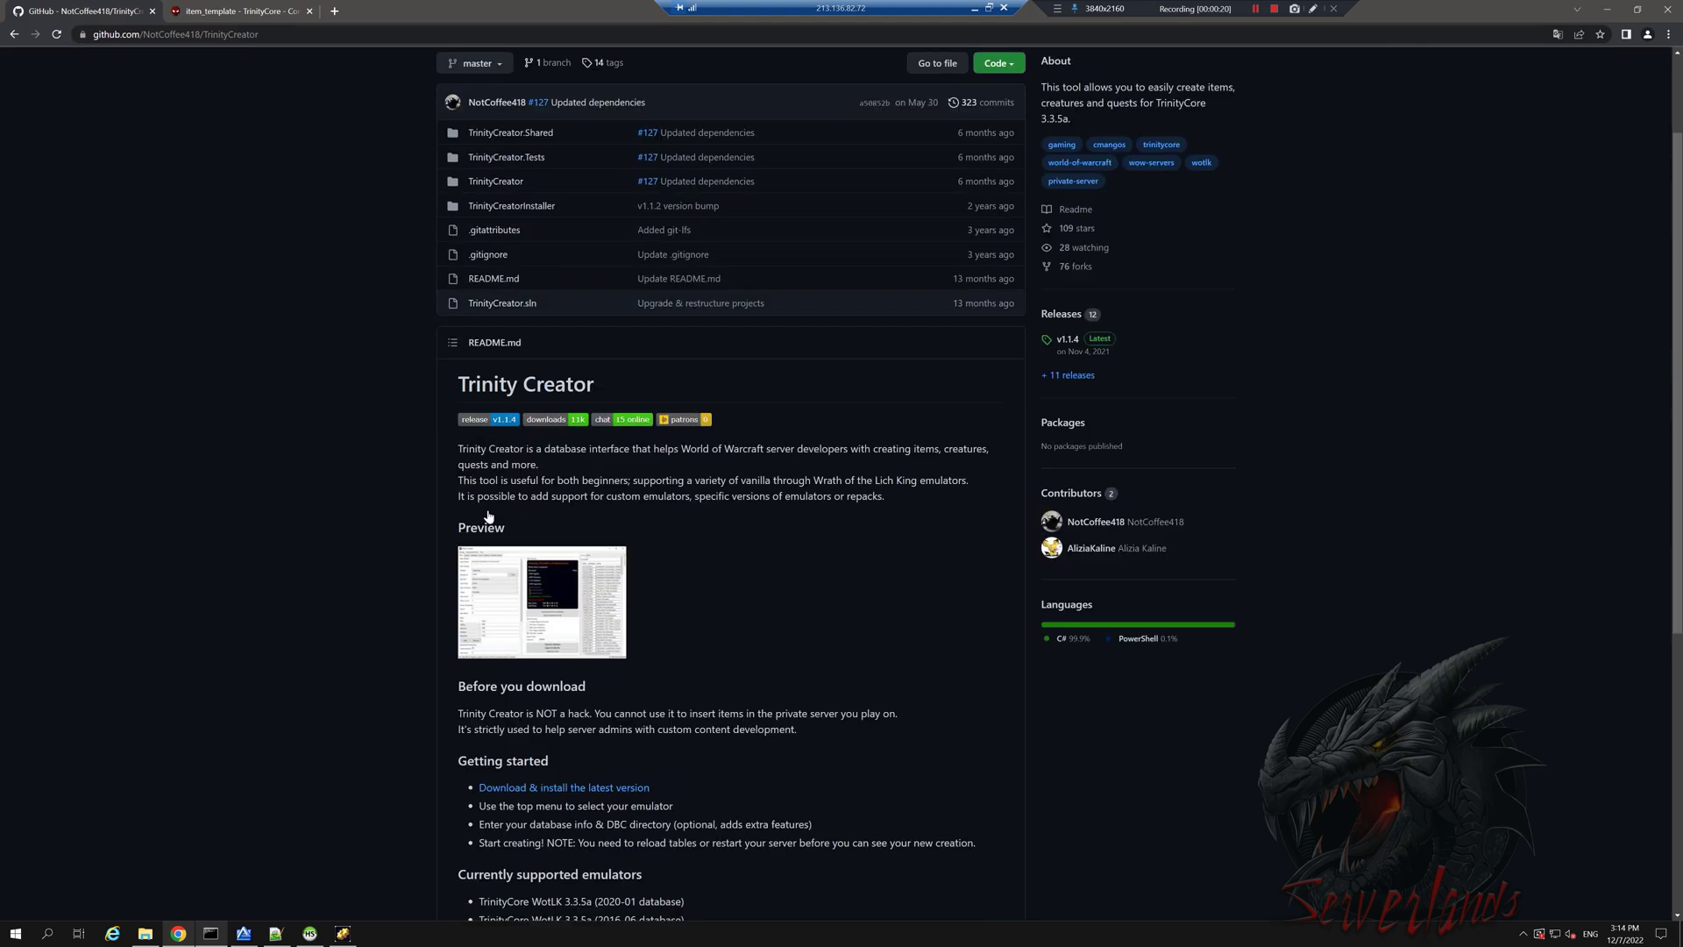
pyautogui.scroll(3, 439, 612)
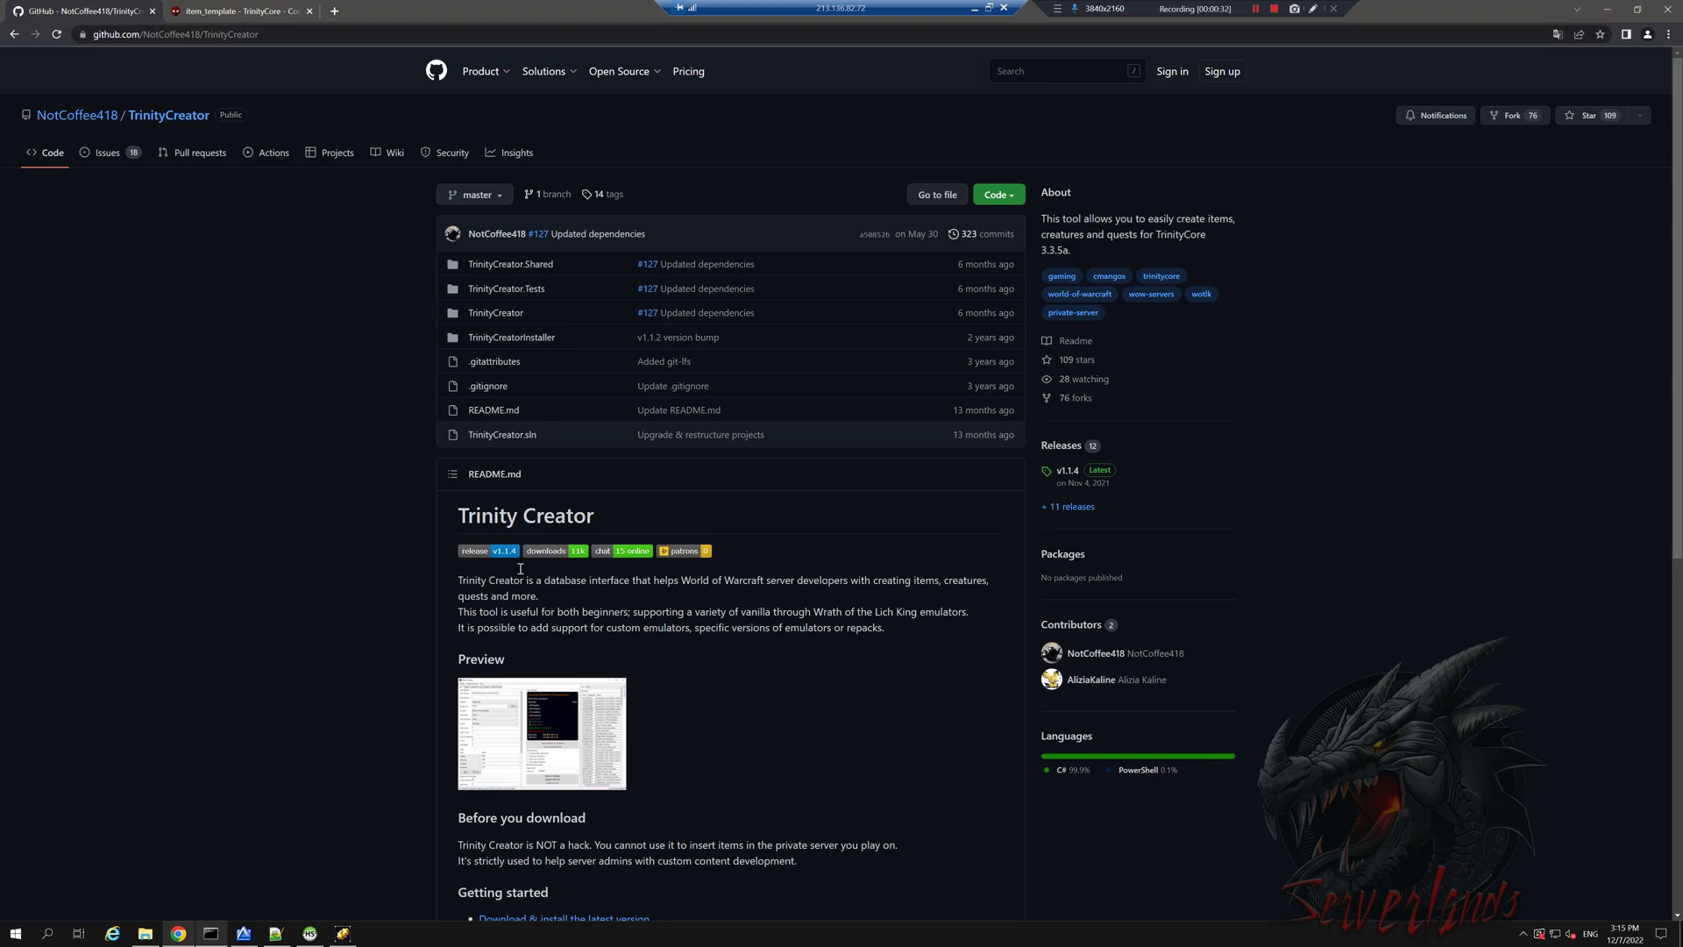
pyautogui.scroll(-2, 263, 473)
pyautogui.scroll(2, 245, 478)
pyautogui.scroll(-3, 451, 408)
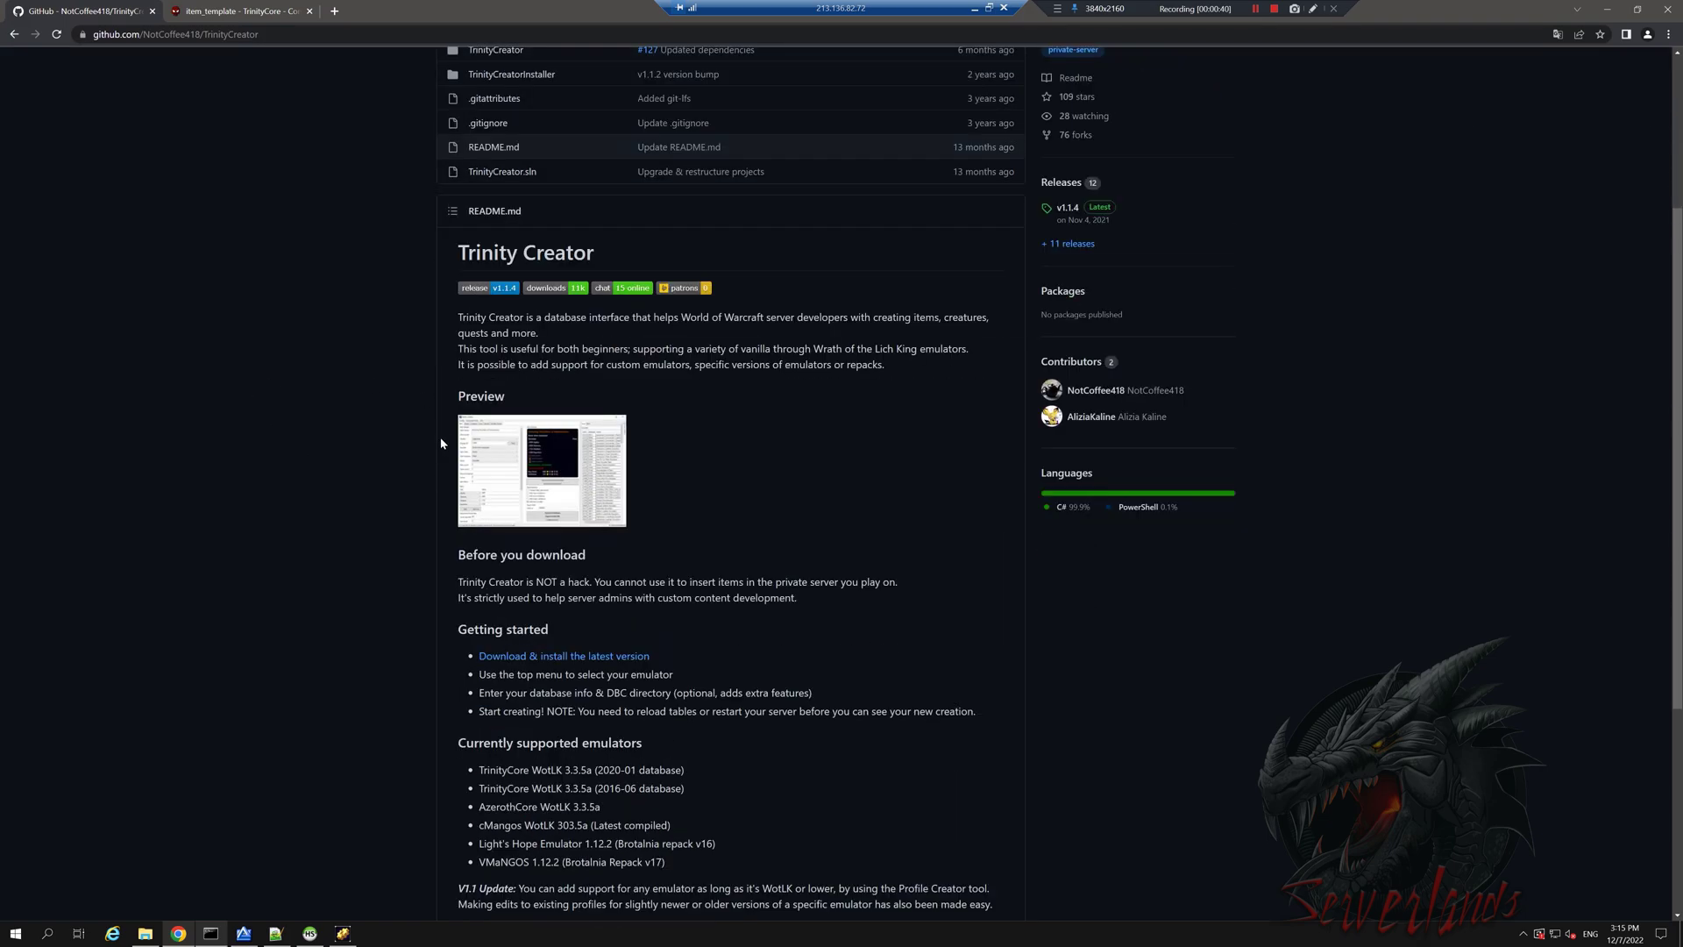
pyautogui.scroll(3, 440, 438)
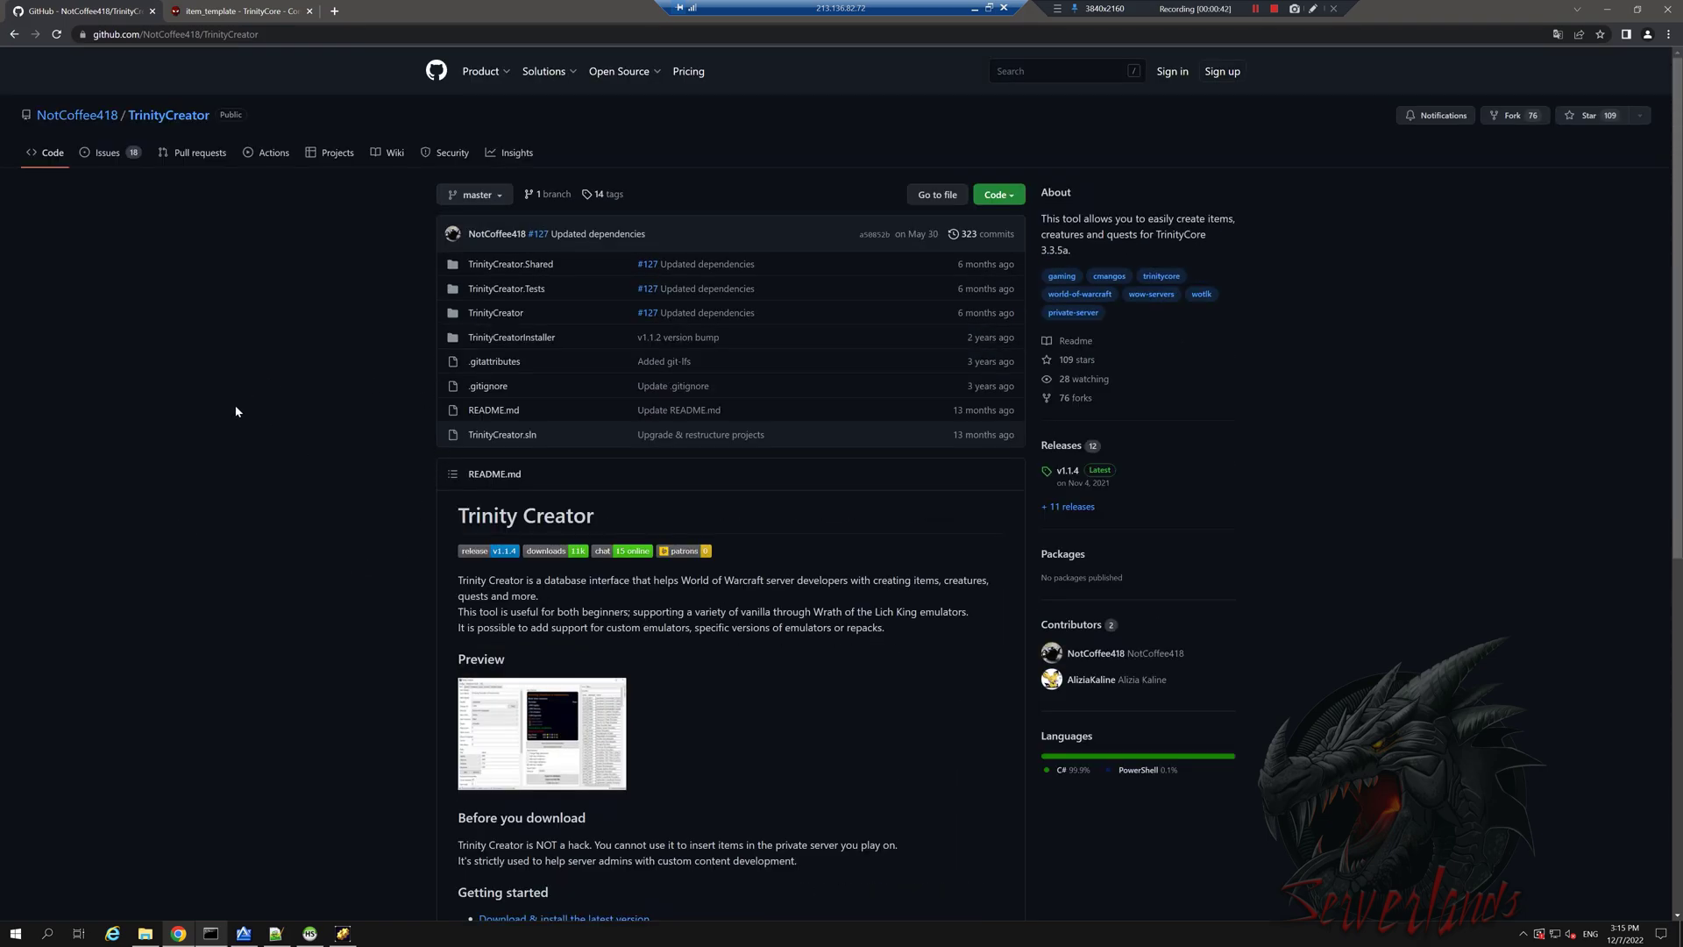
pyautogui.hotkey('alt', 'Tab')
pyautogui.hotkey('alt', 'shift', 'Tab')
# - Launch Server Manager from the Start menu and dismiss the Windows Admin Center popup
pyautogui.press('super')
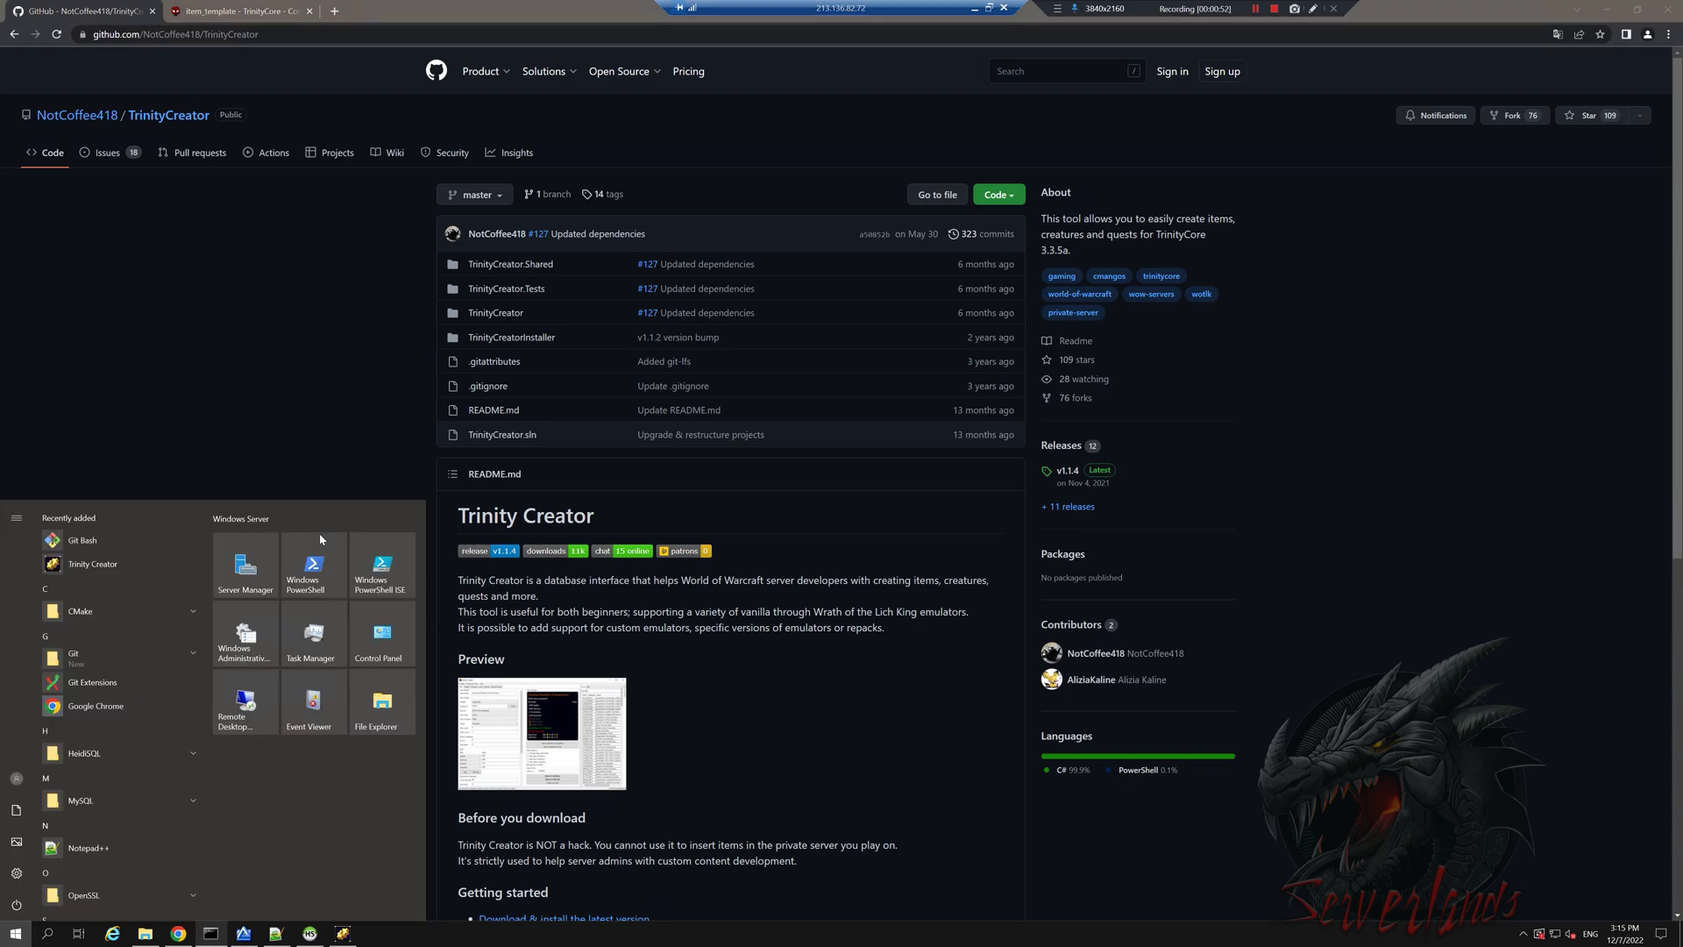
pyautogui.click(243, 578)
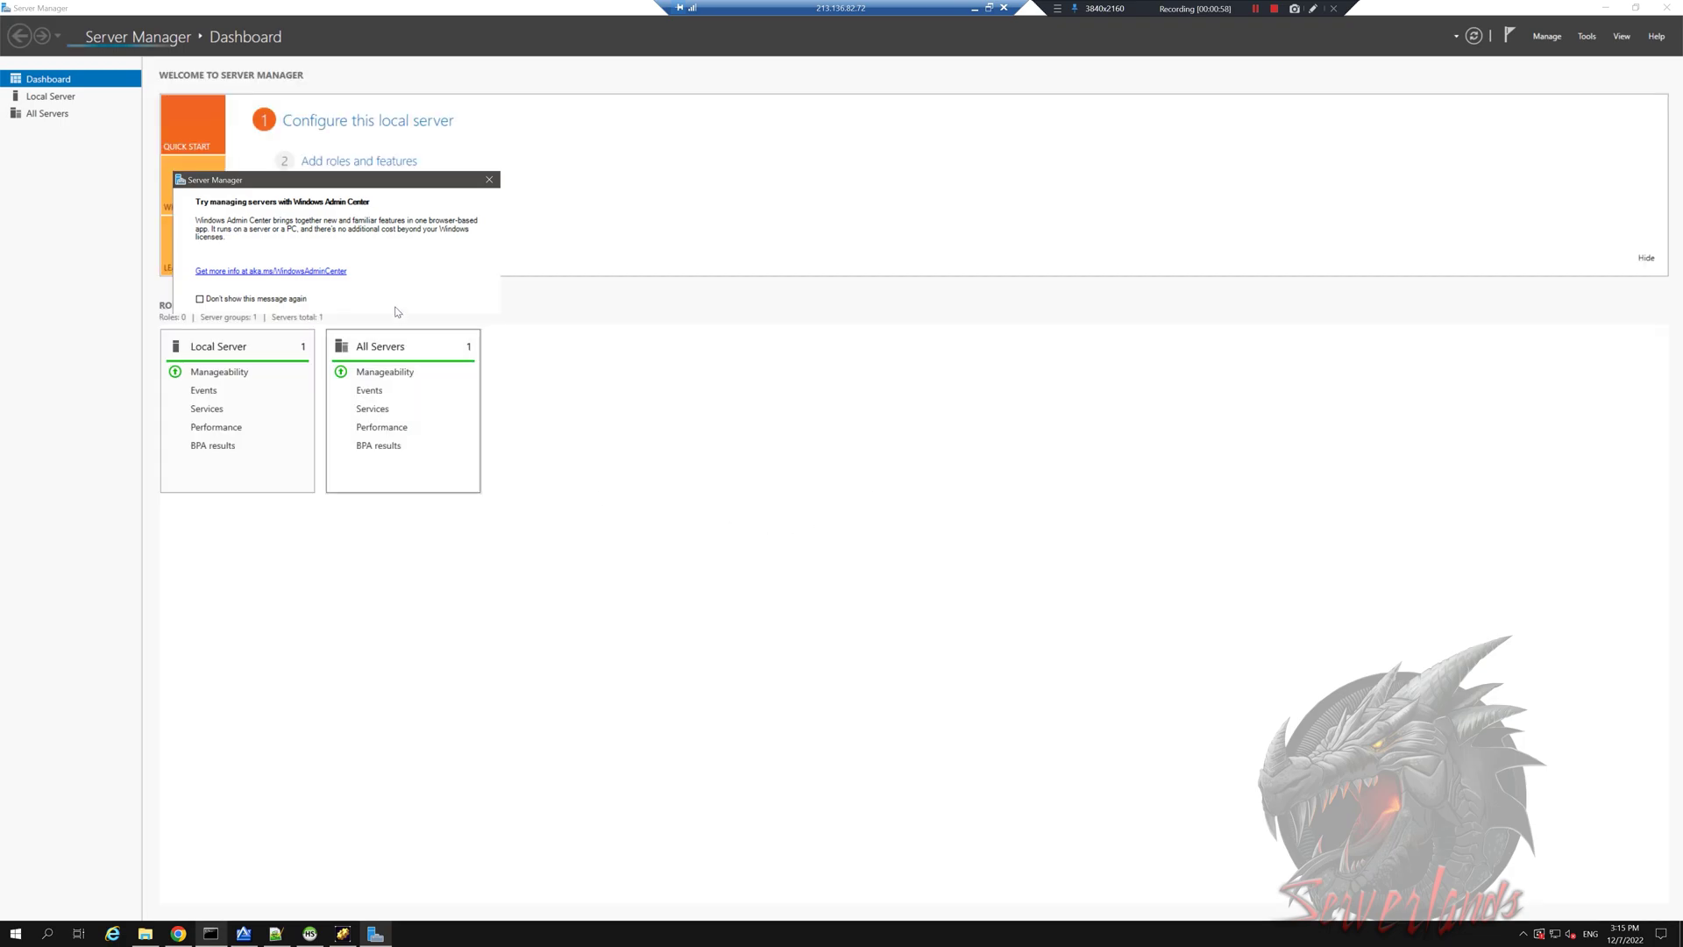
pyautogui.click(489, 180)
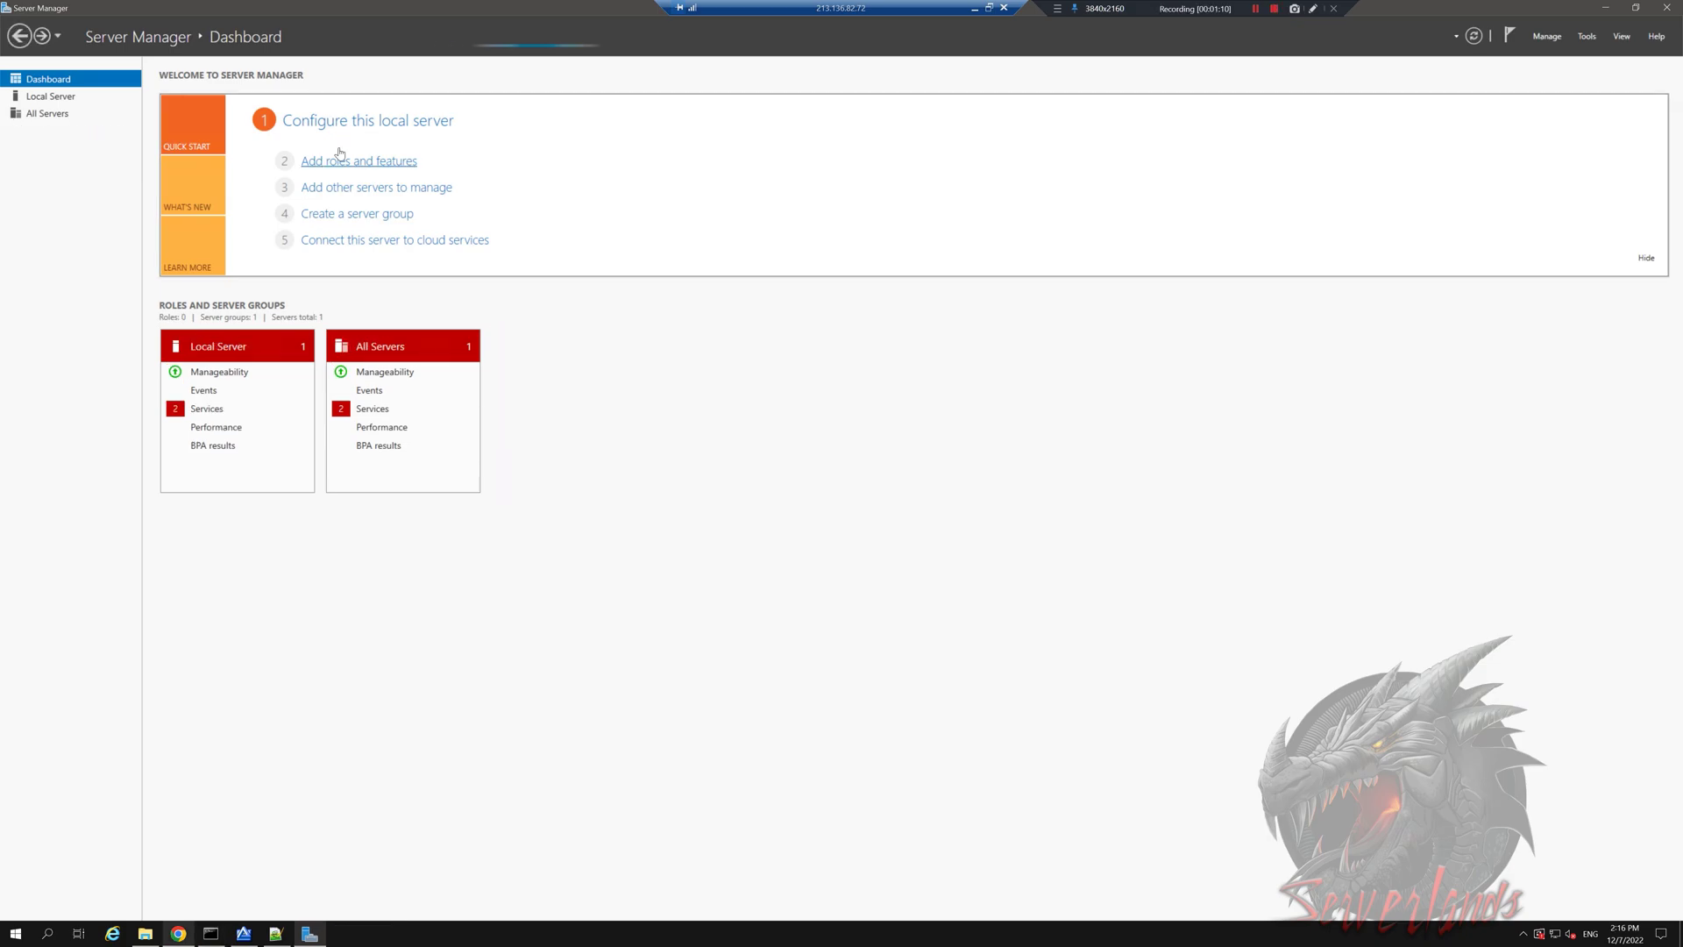
pyautogui.click(339, 161)
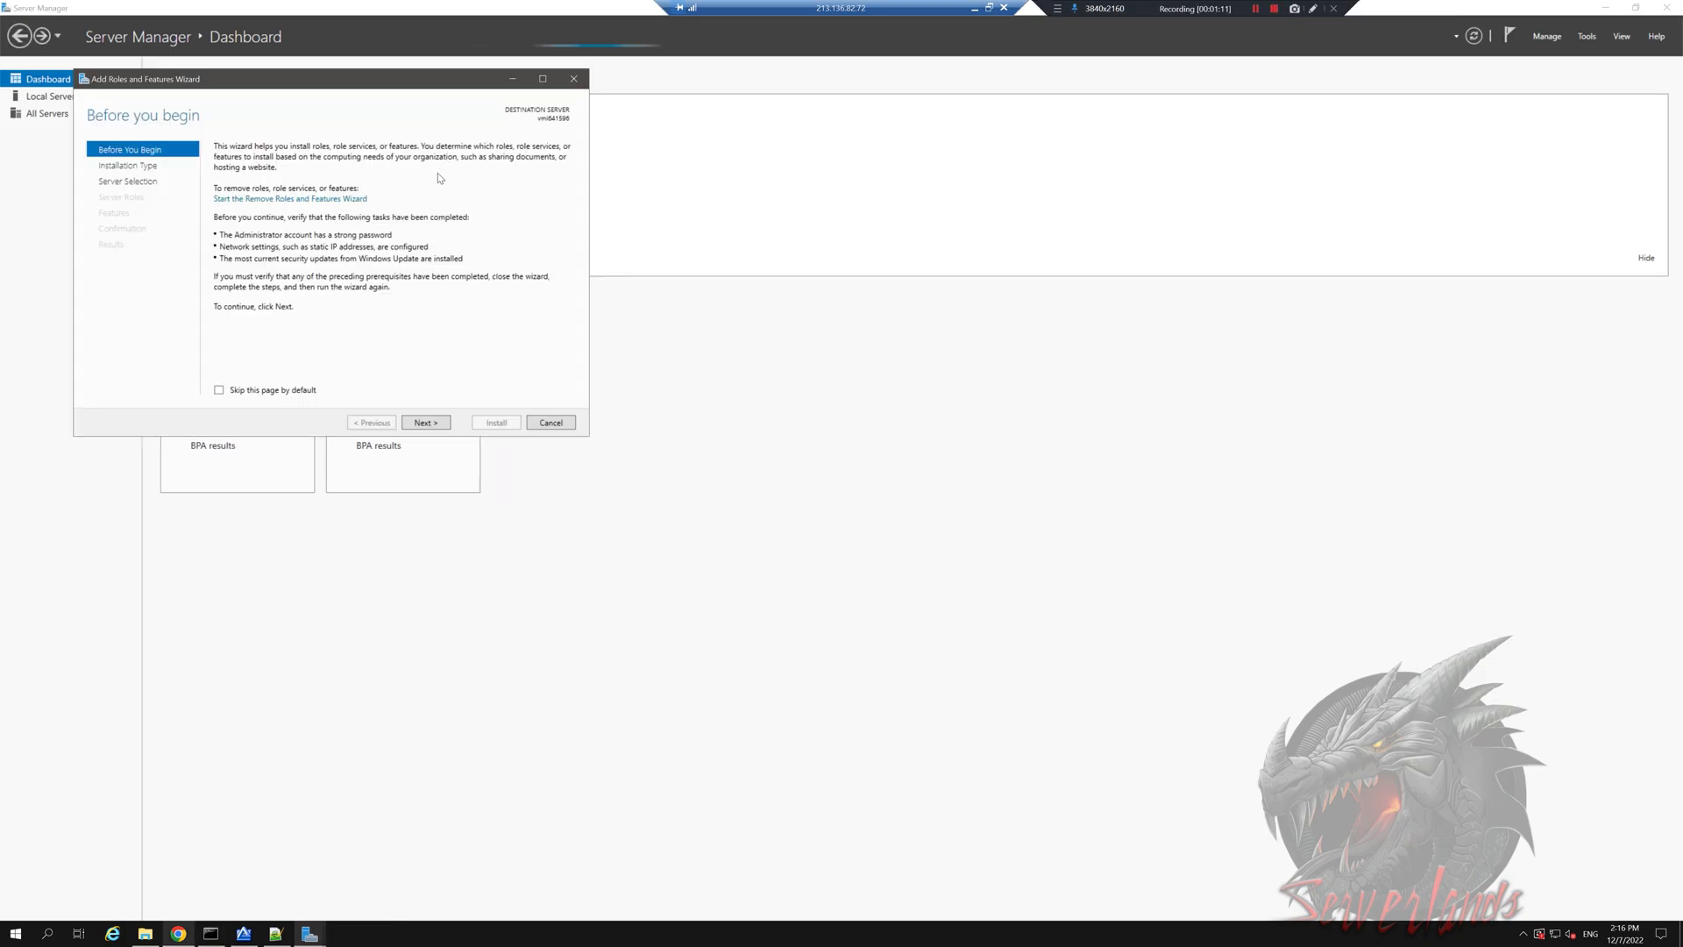
pyautogui.click(125, 180)
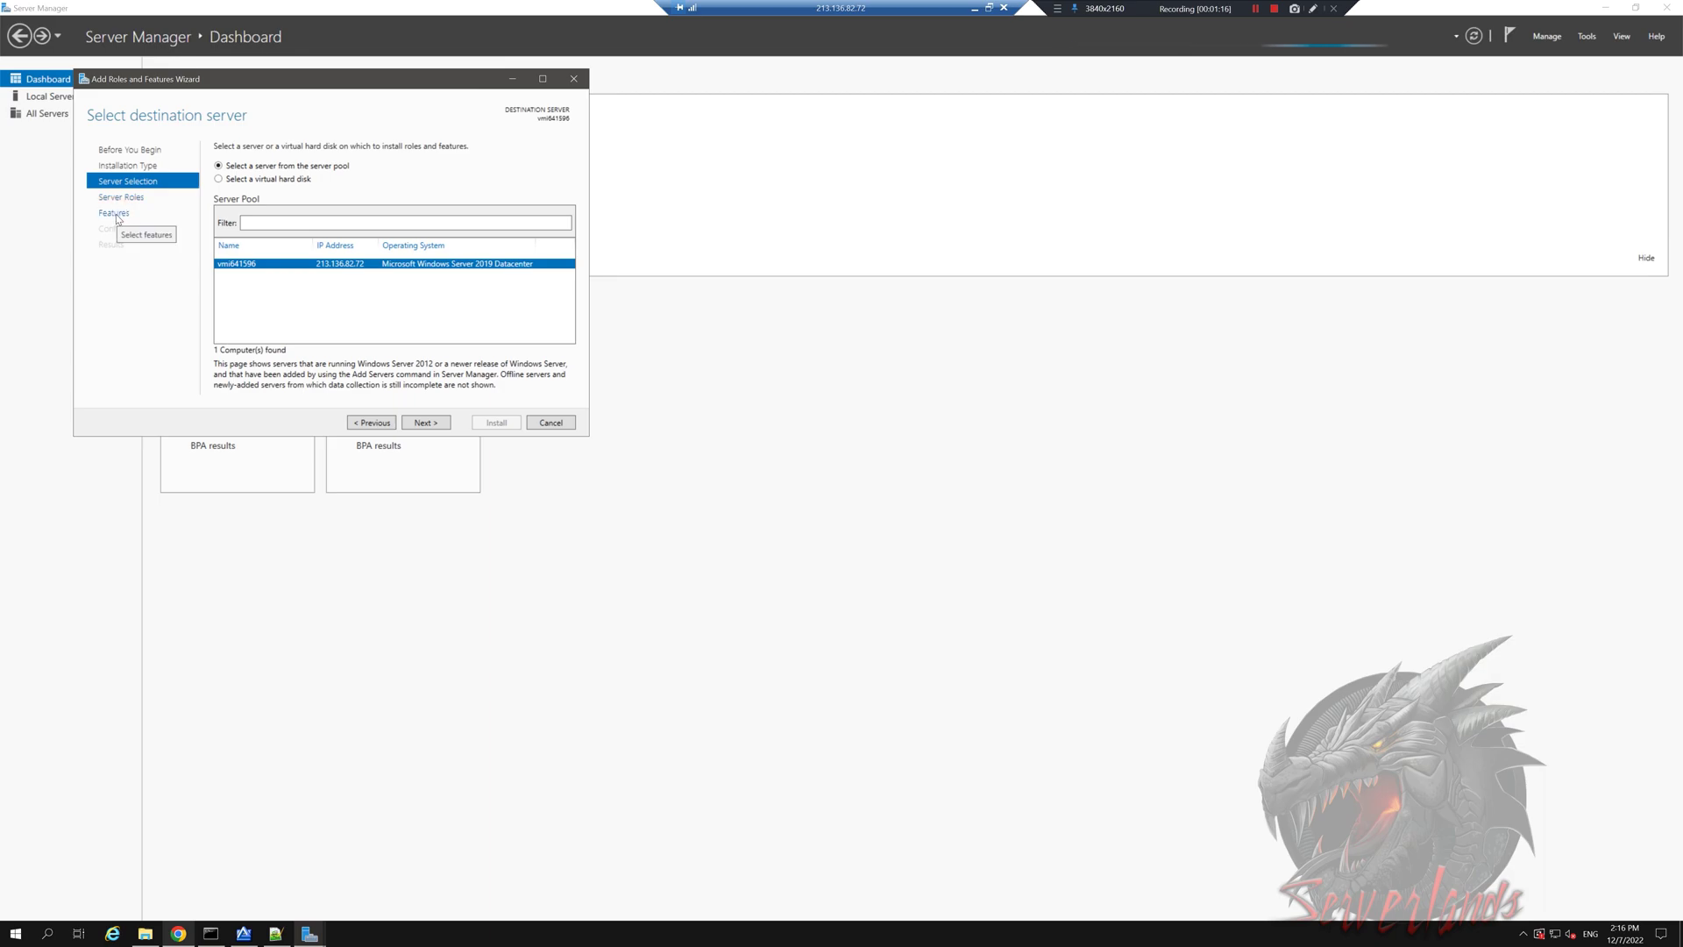
pyautogui.click(116, 214)
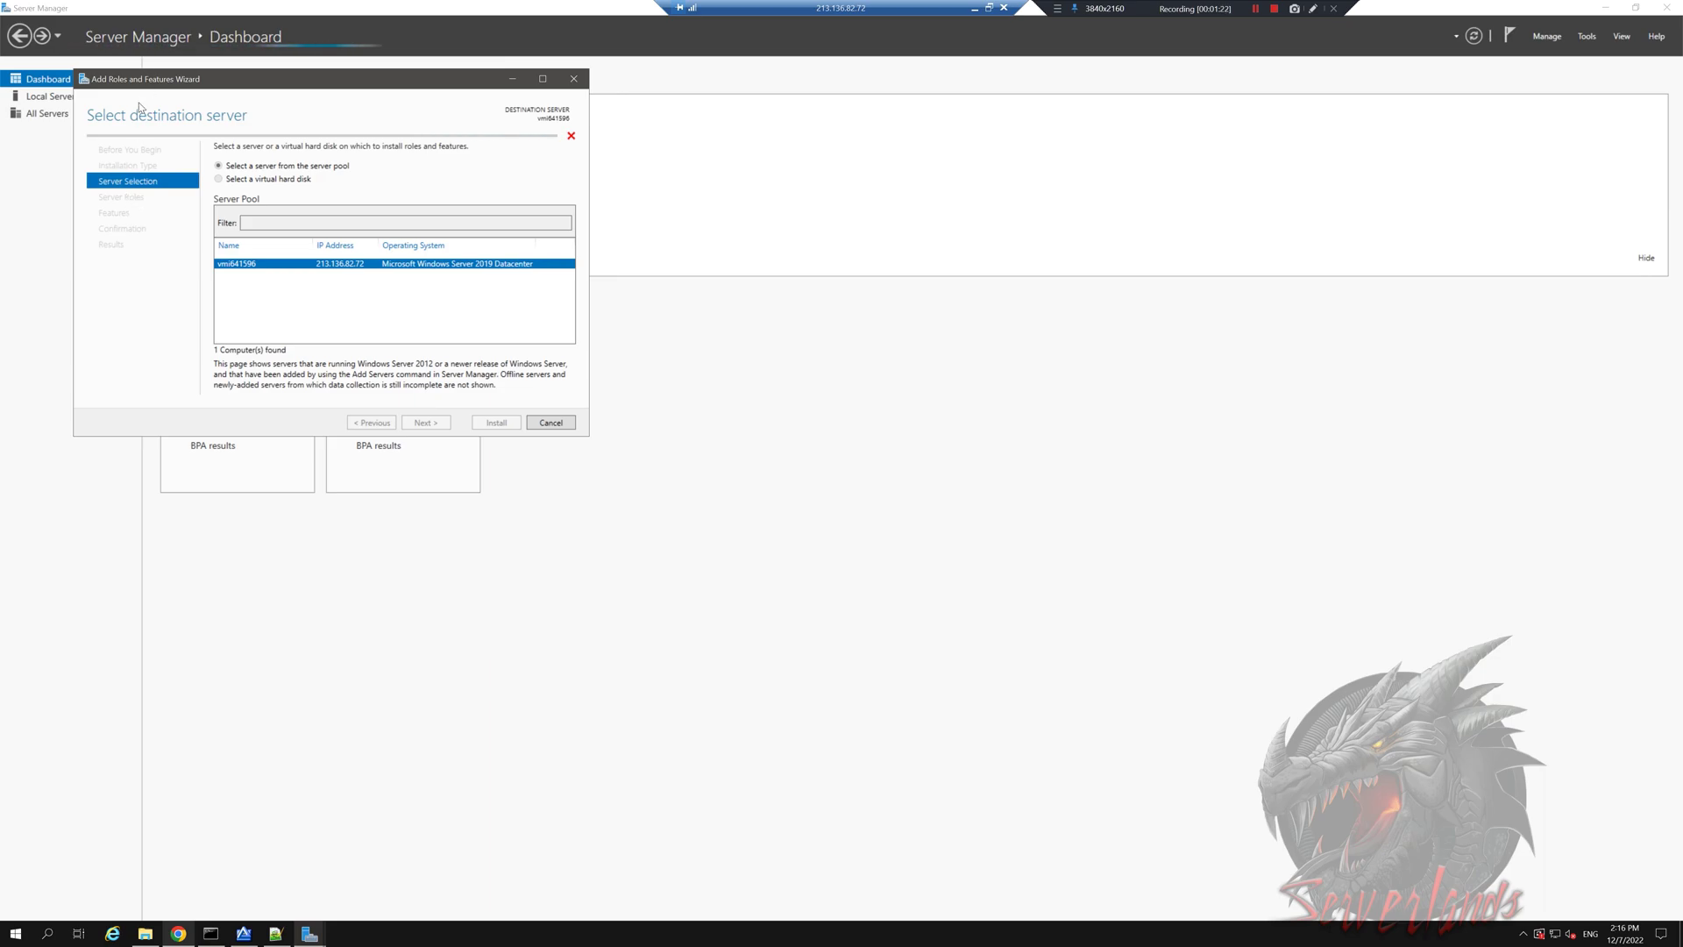
pyautogui.moveTo(306, 86); pyautogui.dragTo(386, 81)
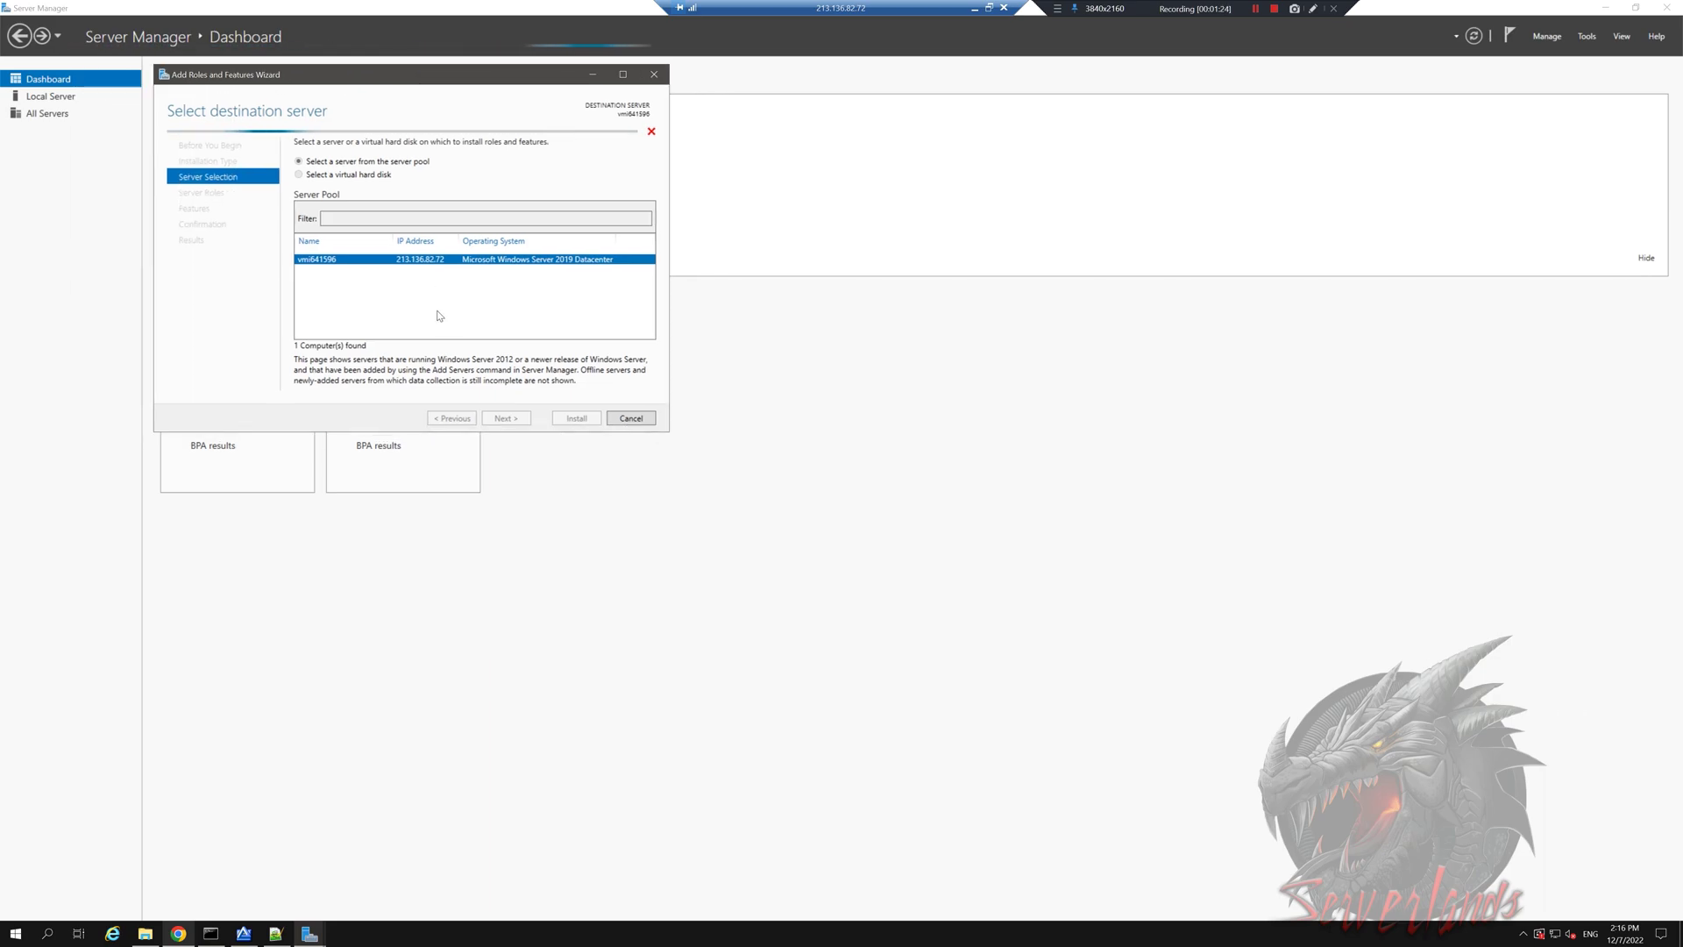
pyautogui.click(194, 224)
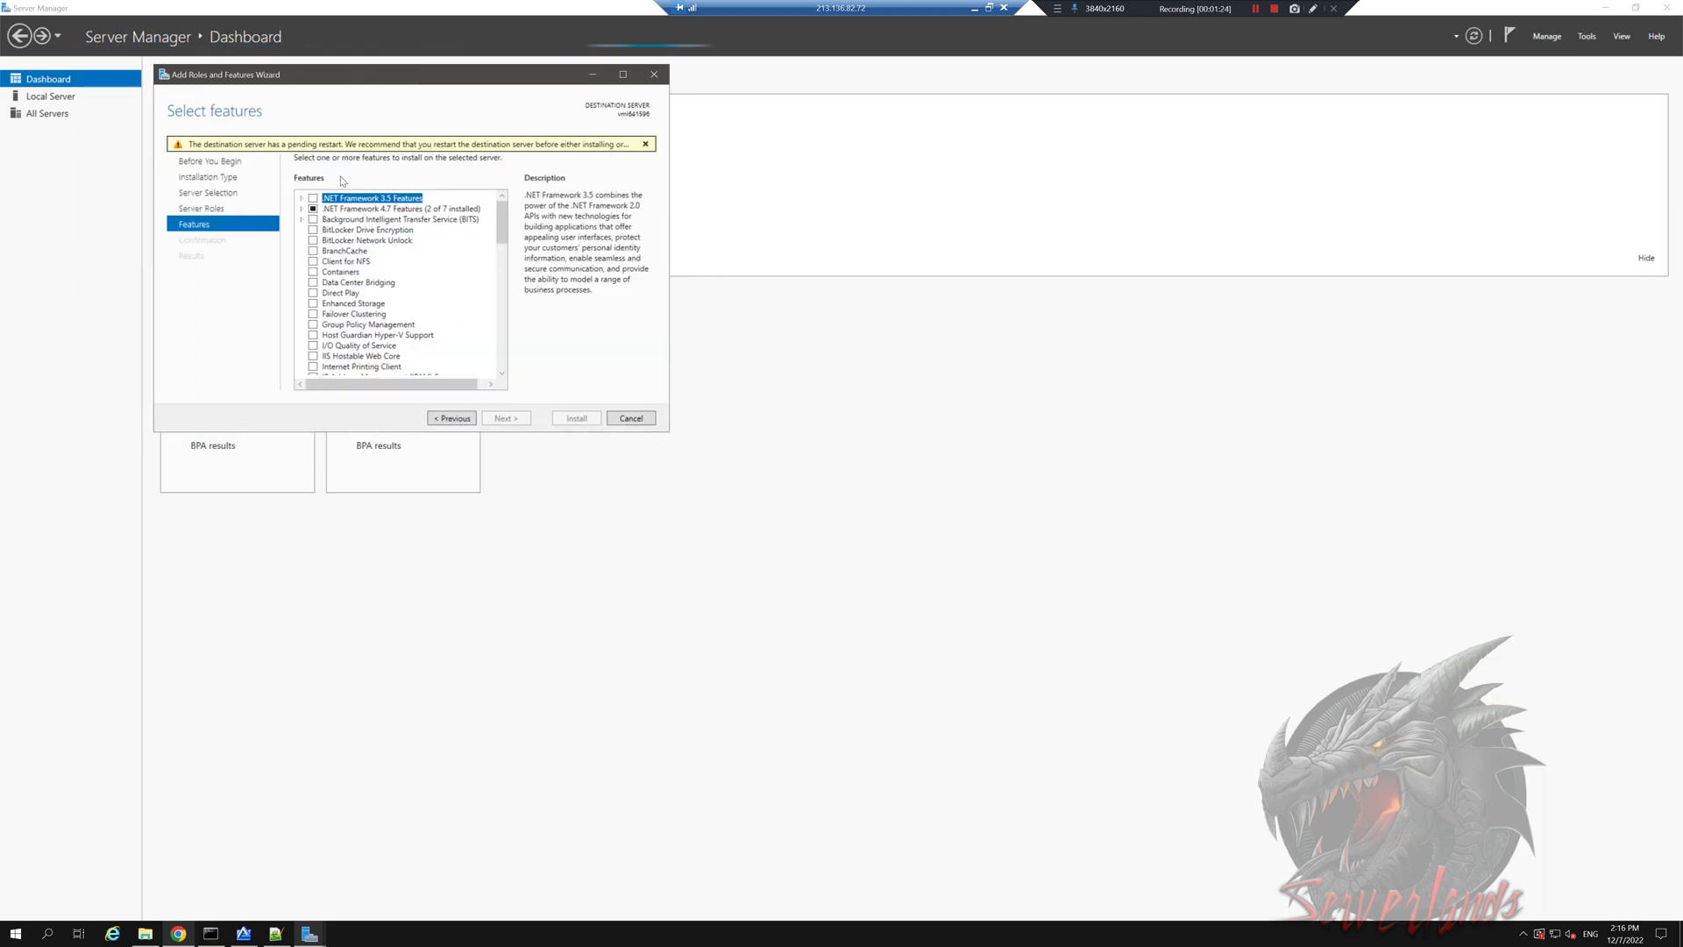
pyautogui.click(302, 208)
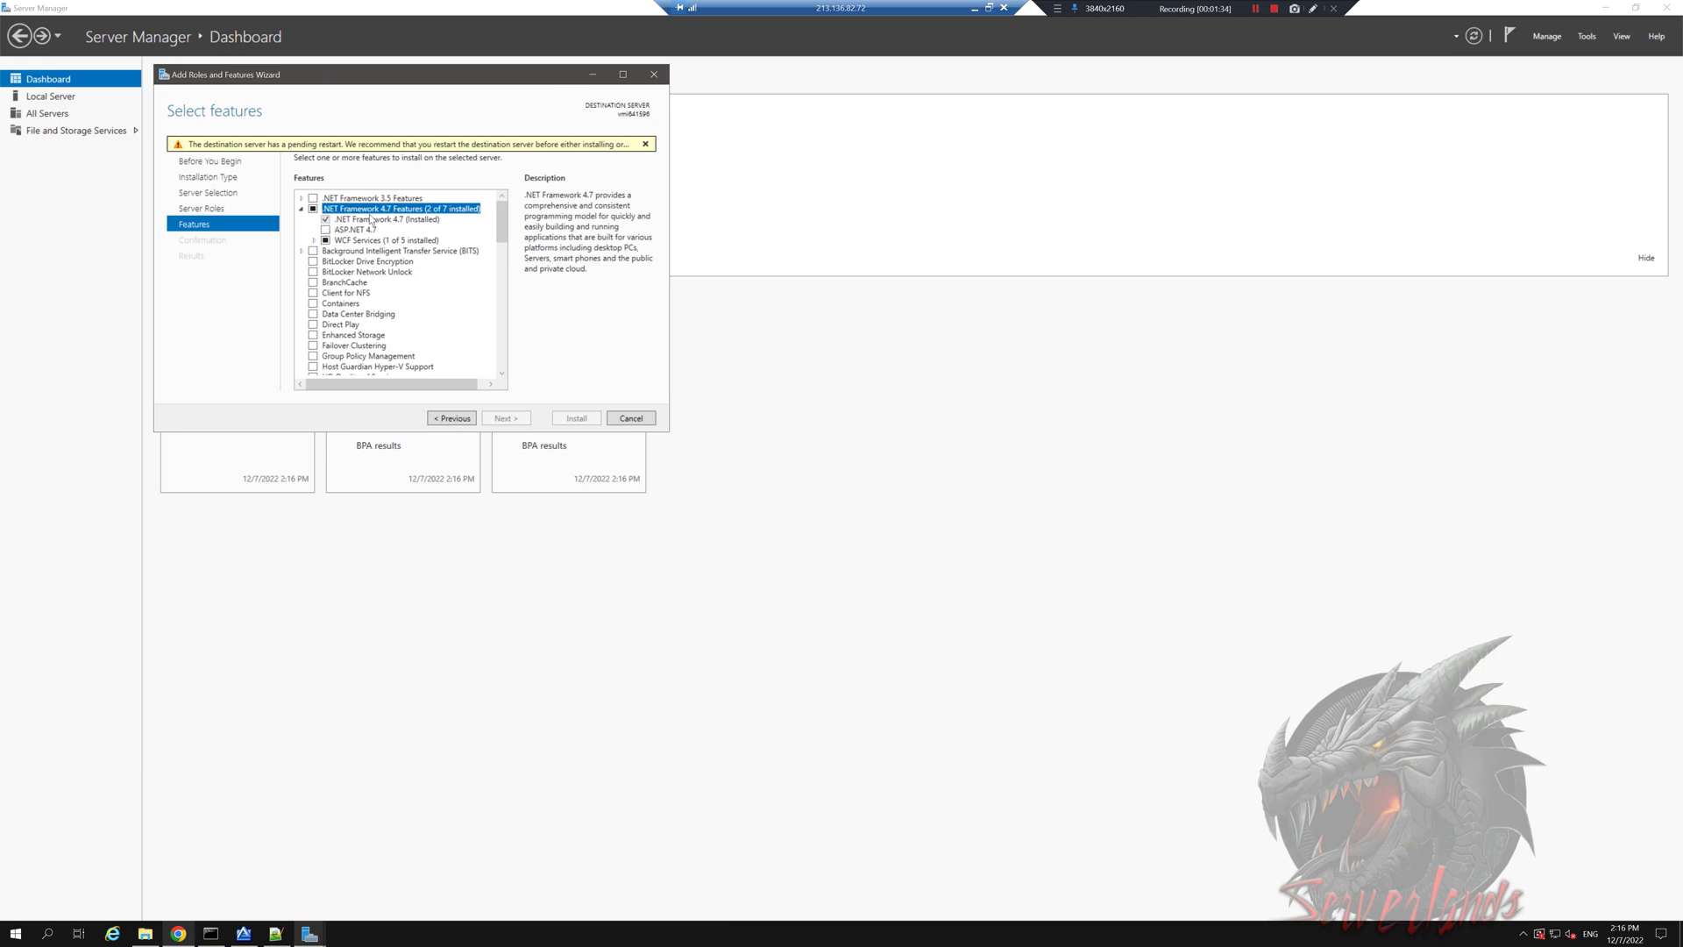
pyautogui.click(418, 220)
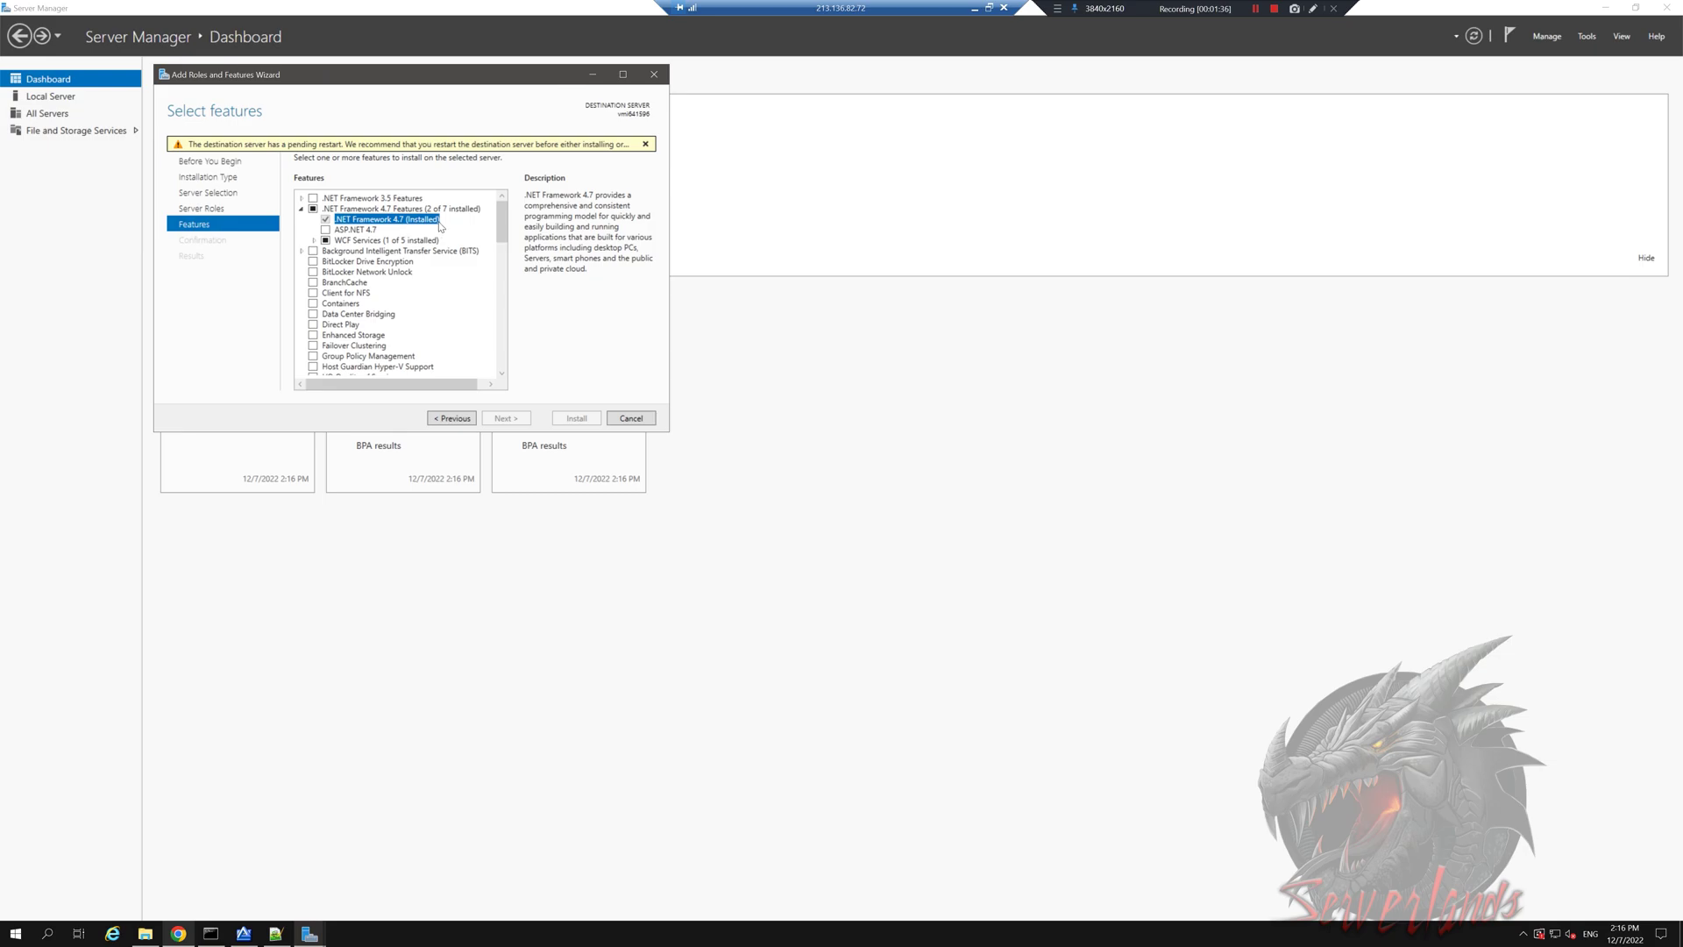
pyautogui.click(326, 230)
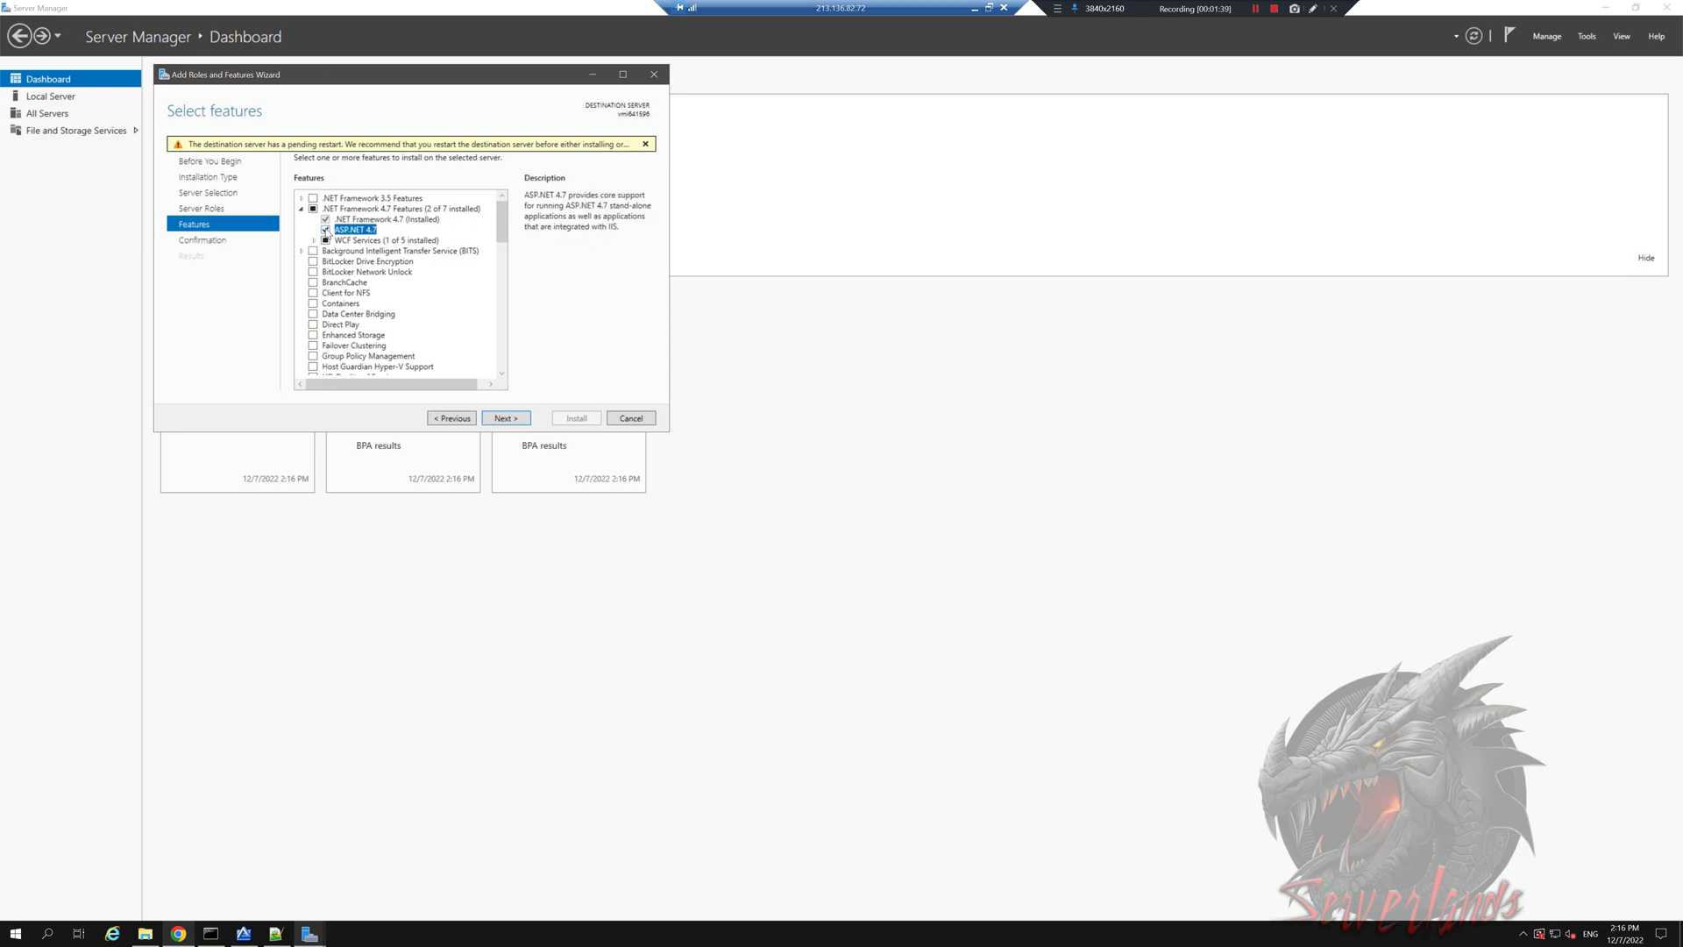
pyautogui.click(653, 76)
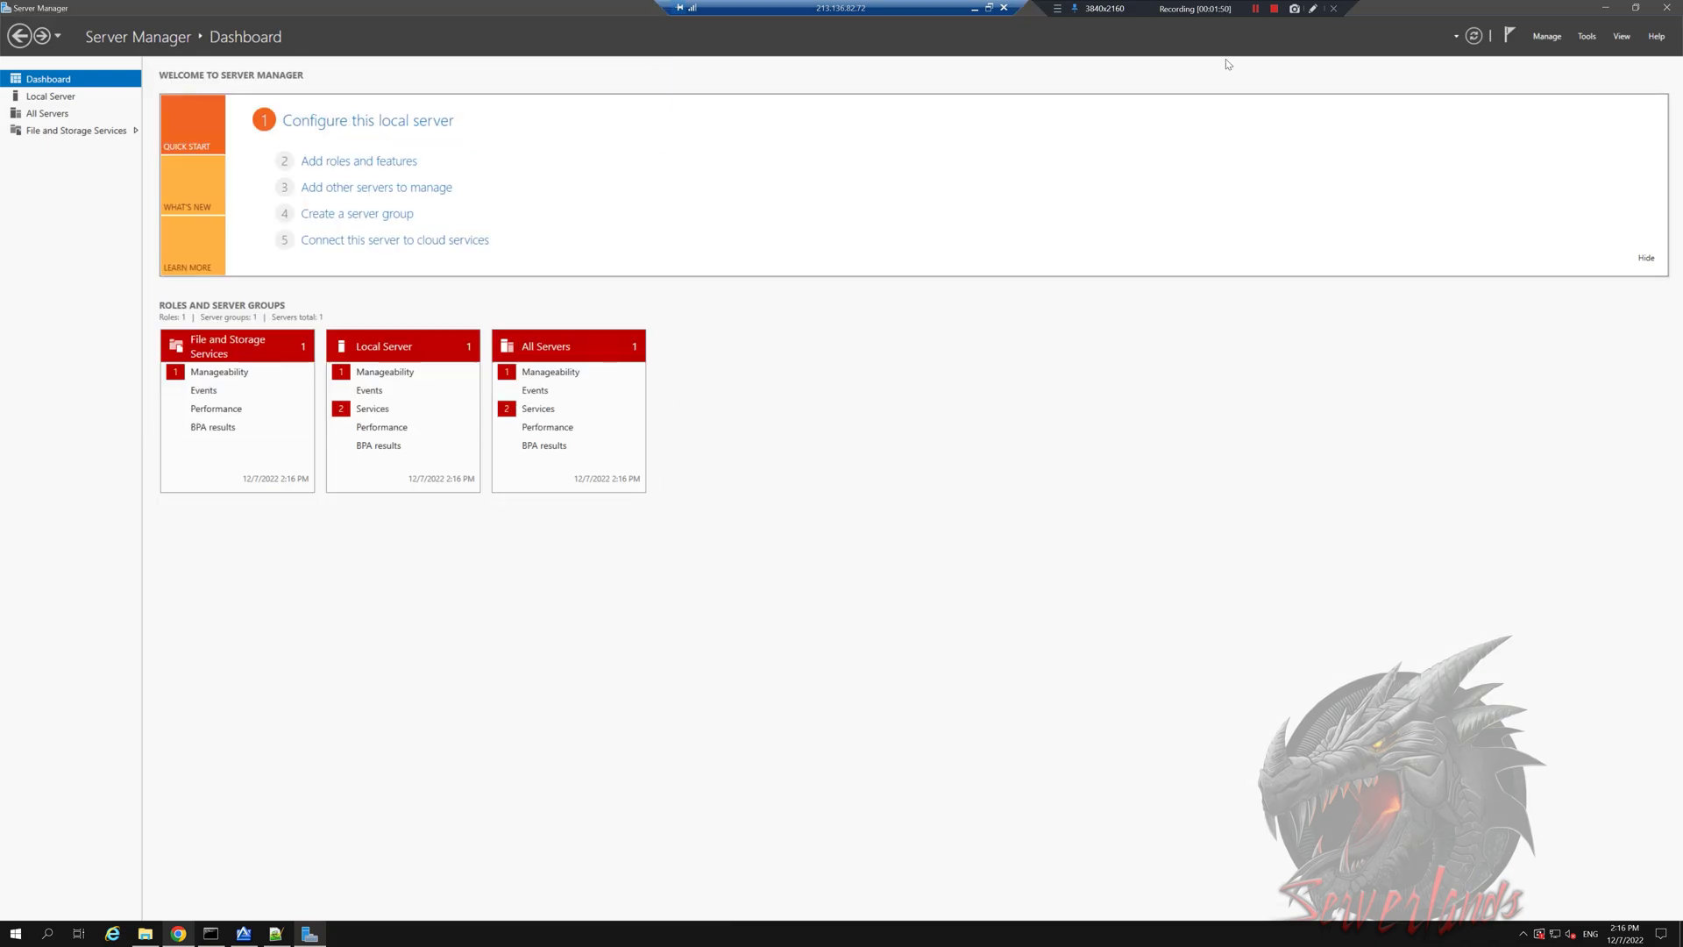
# - Close Server Manager and view the v1.1.4 release notes with its .NET Framework 4.8 requirement
pyautogui.click(1665, 11)
pyautogui.moveTo(260, 35); pyautogui.dragTo(67, 39)
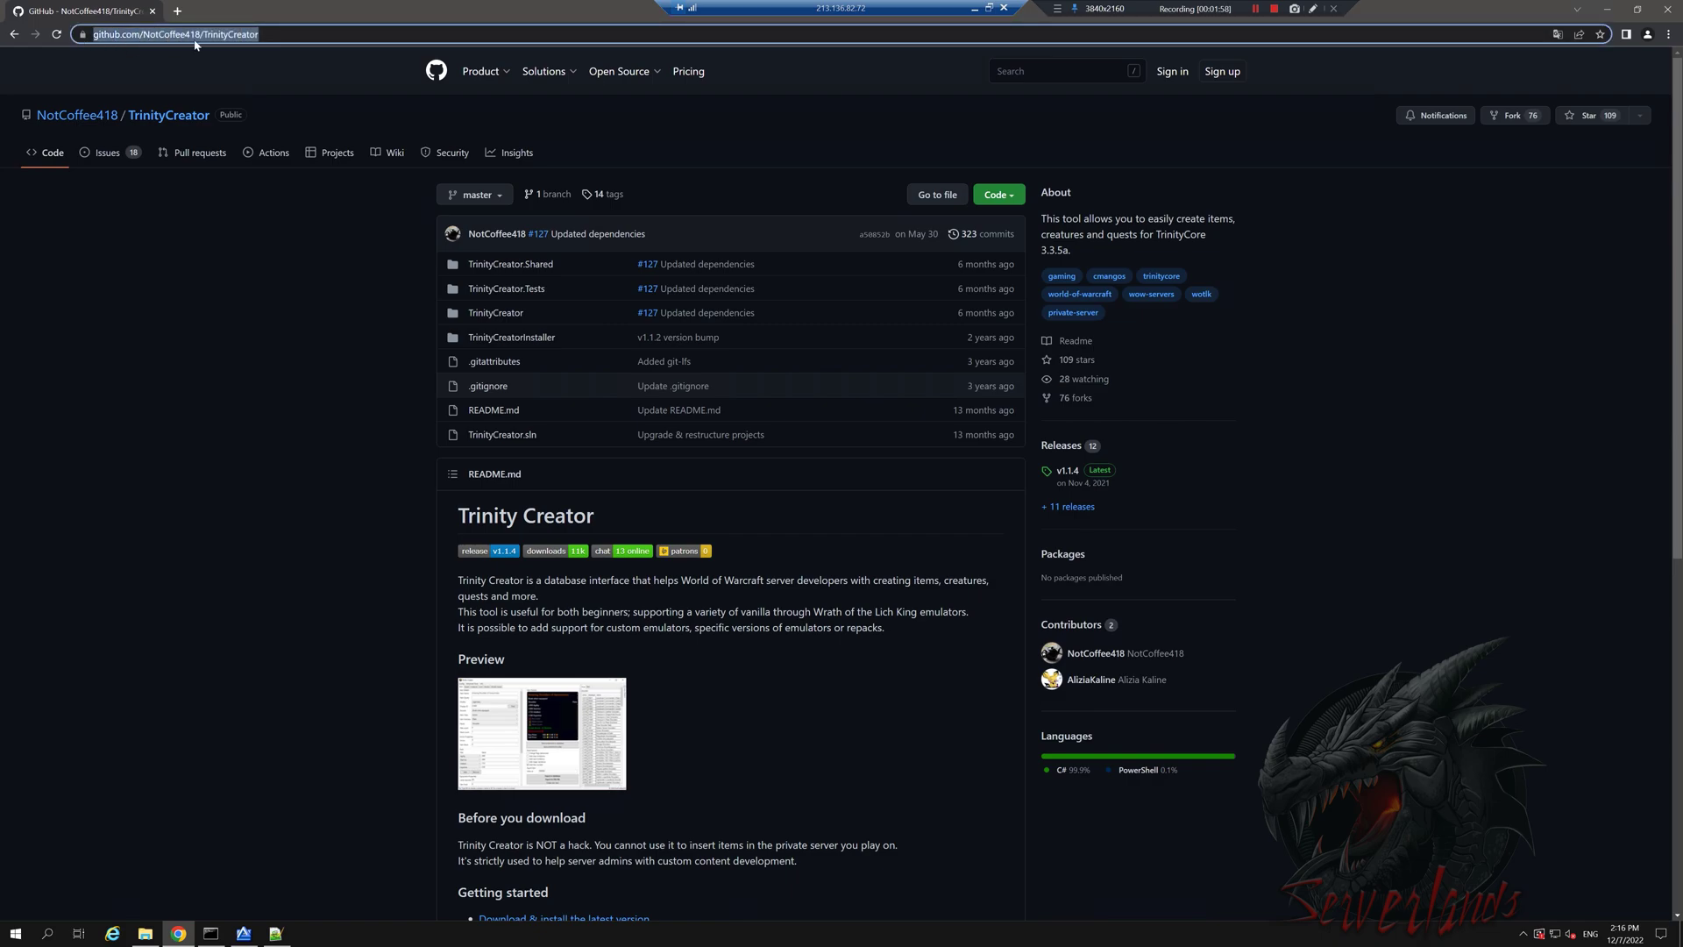
pyautogui.click(254, 325)
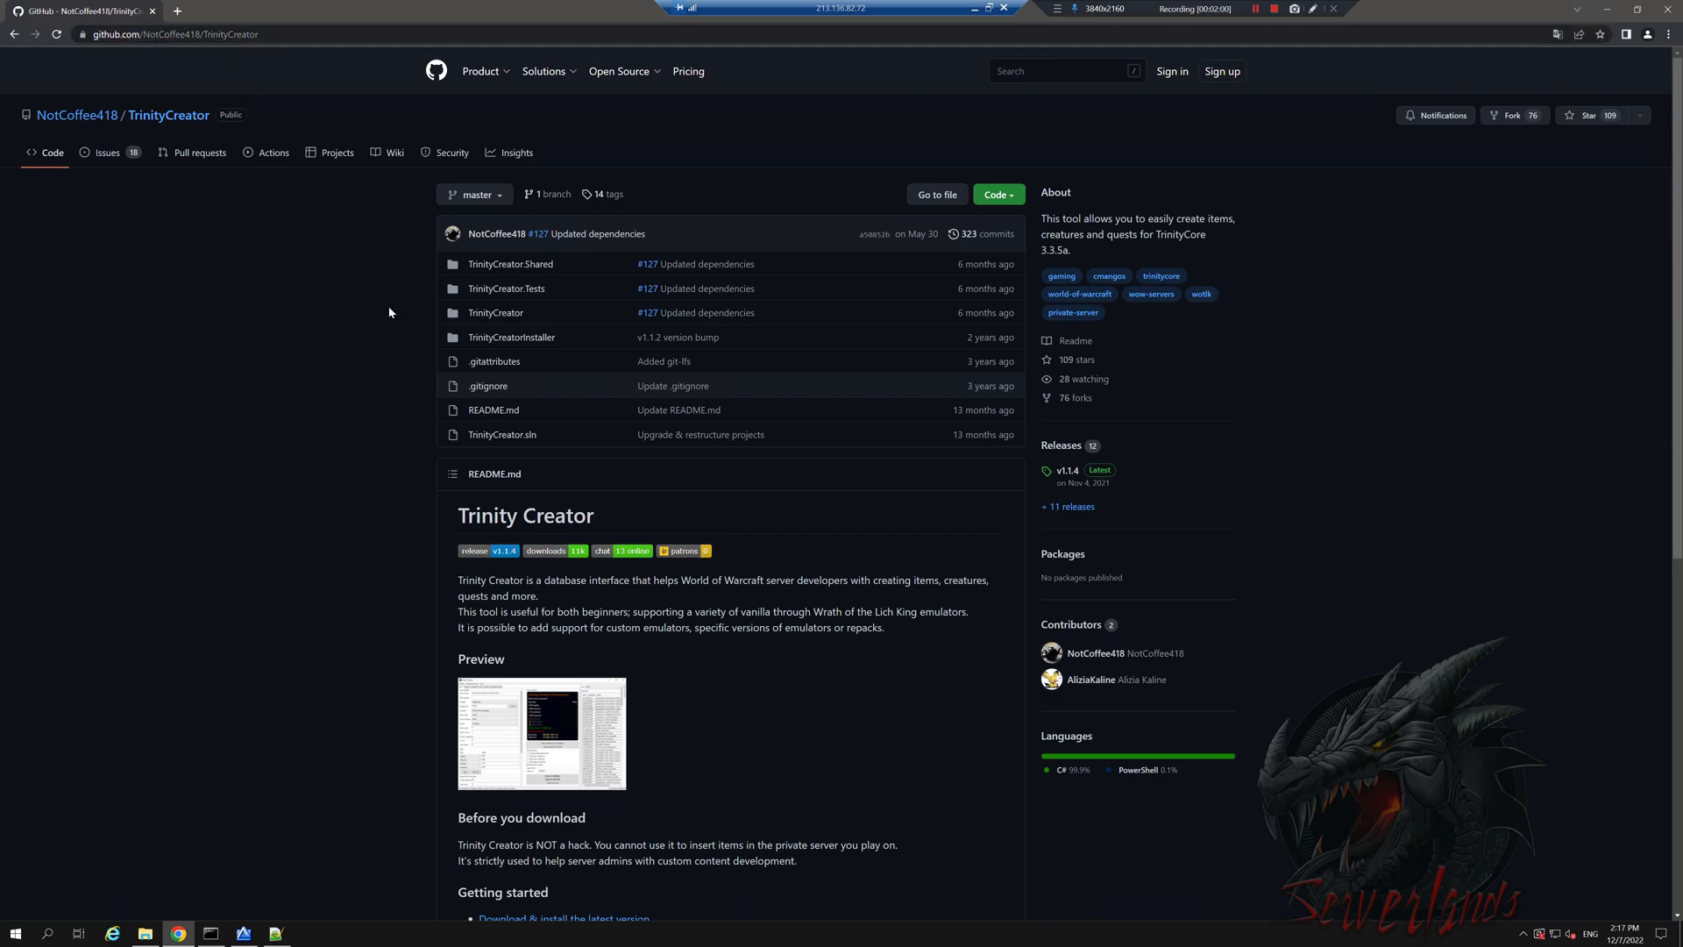
pyautogui.click(1070, 484)
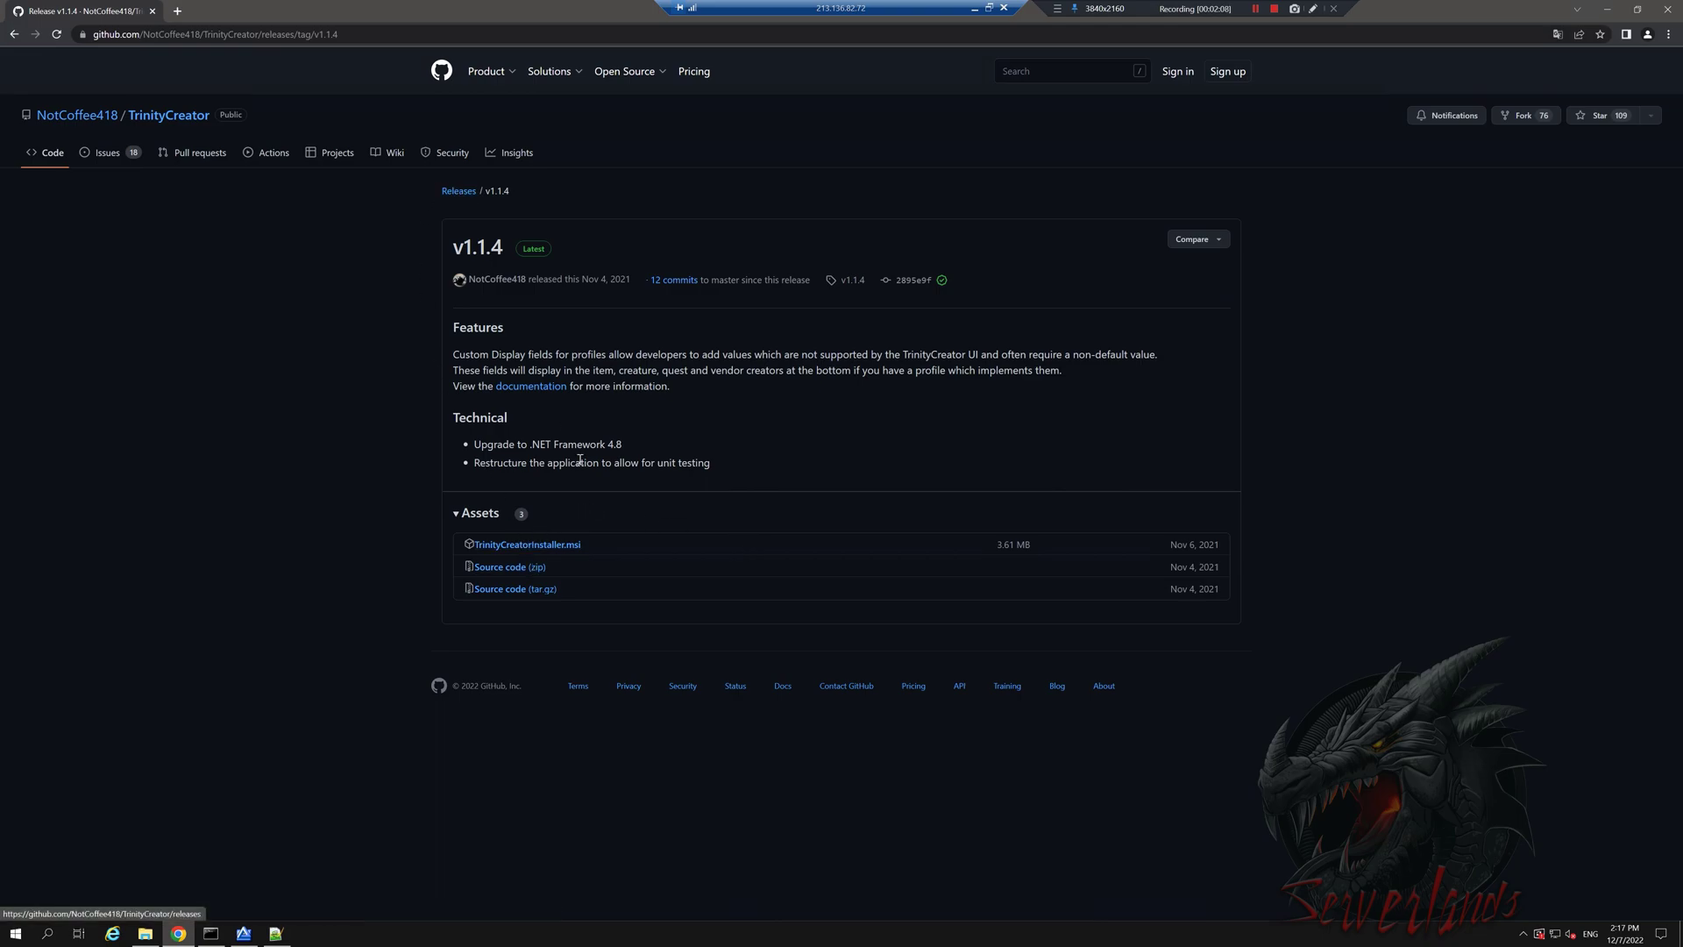
pyautogui.moveTo(624, 443); pyautogui.dragTo(473, 443)
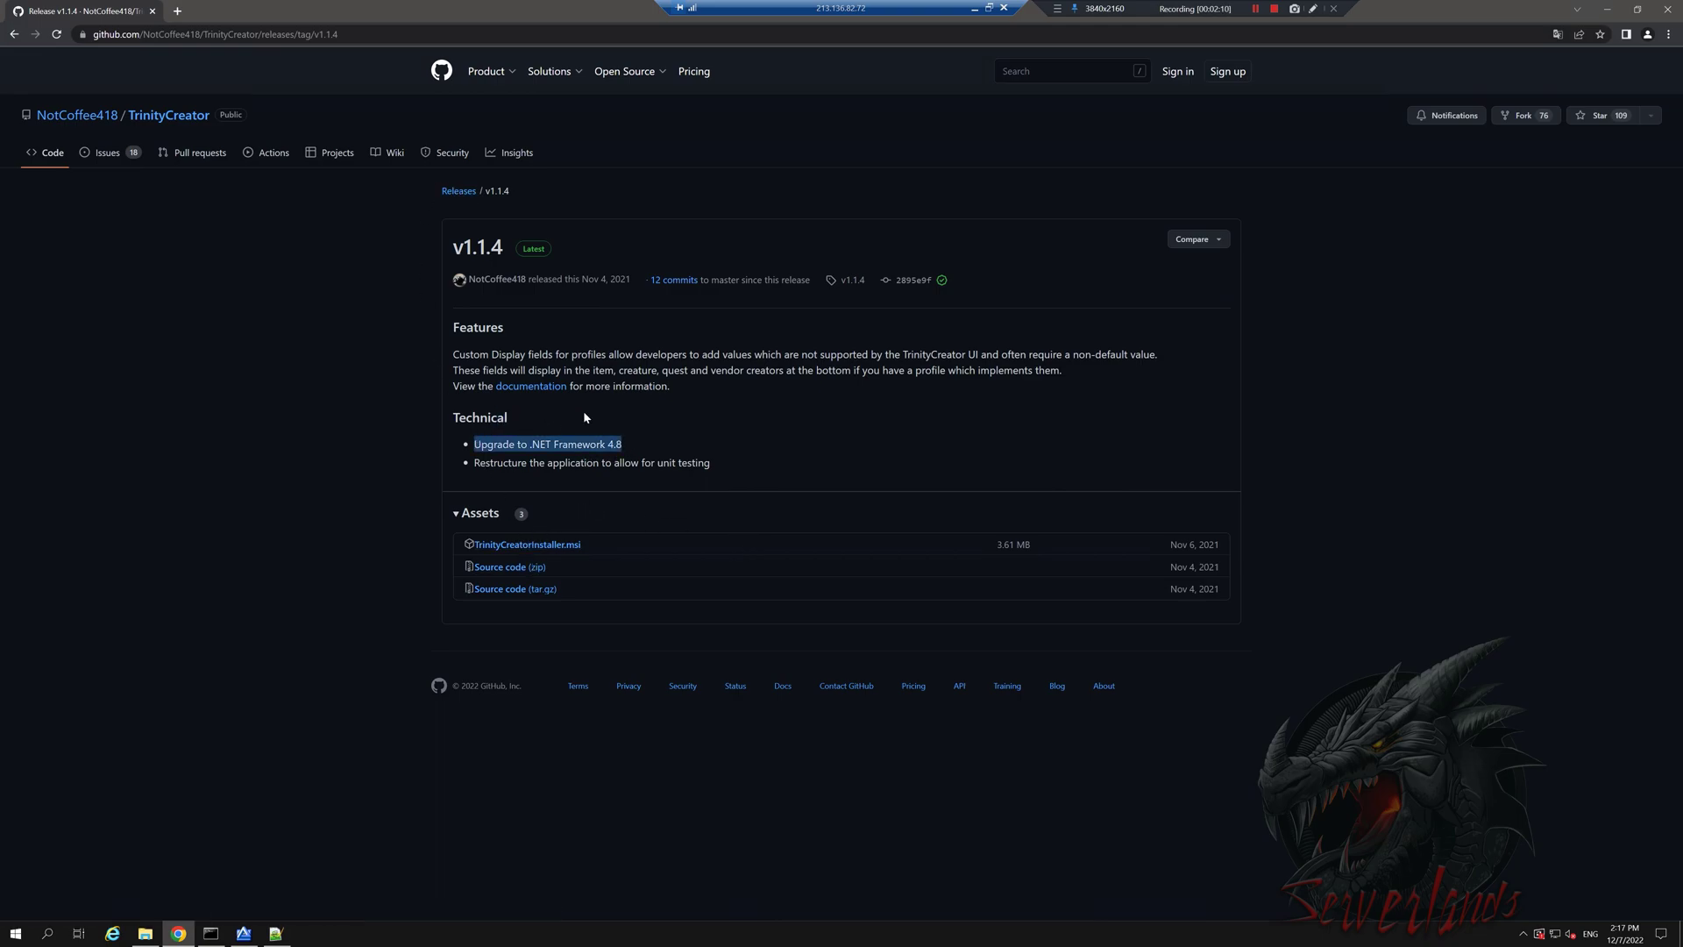
pyautogui.click(727, 441)
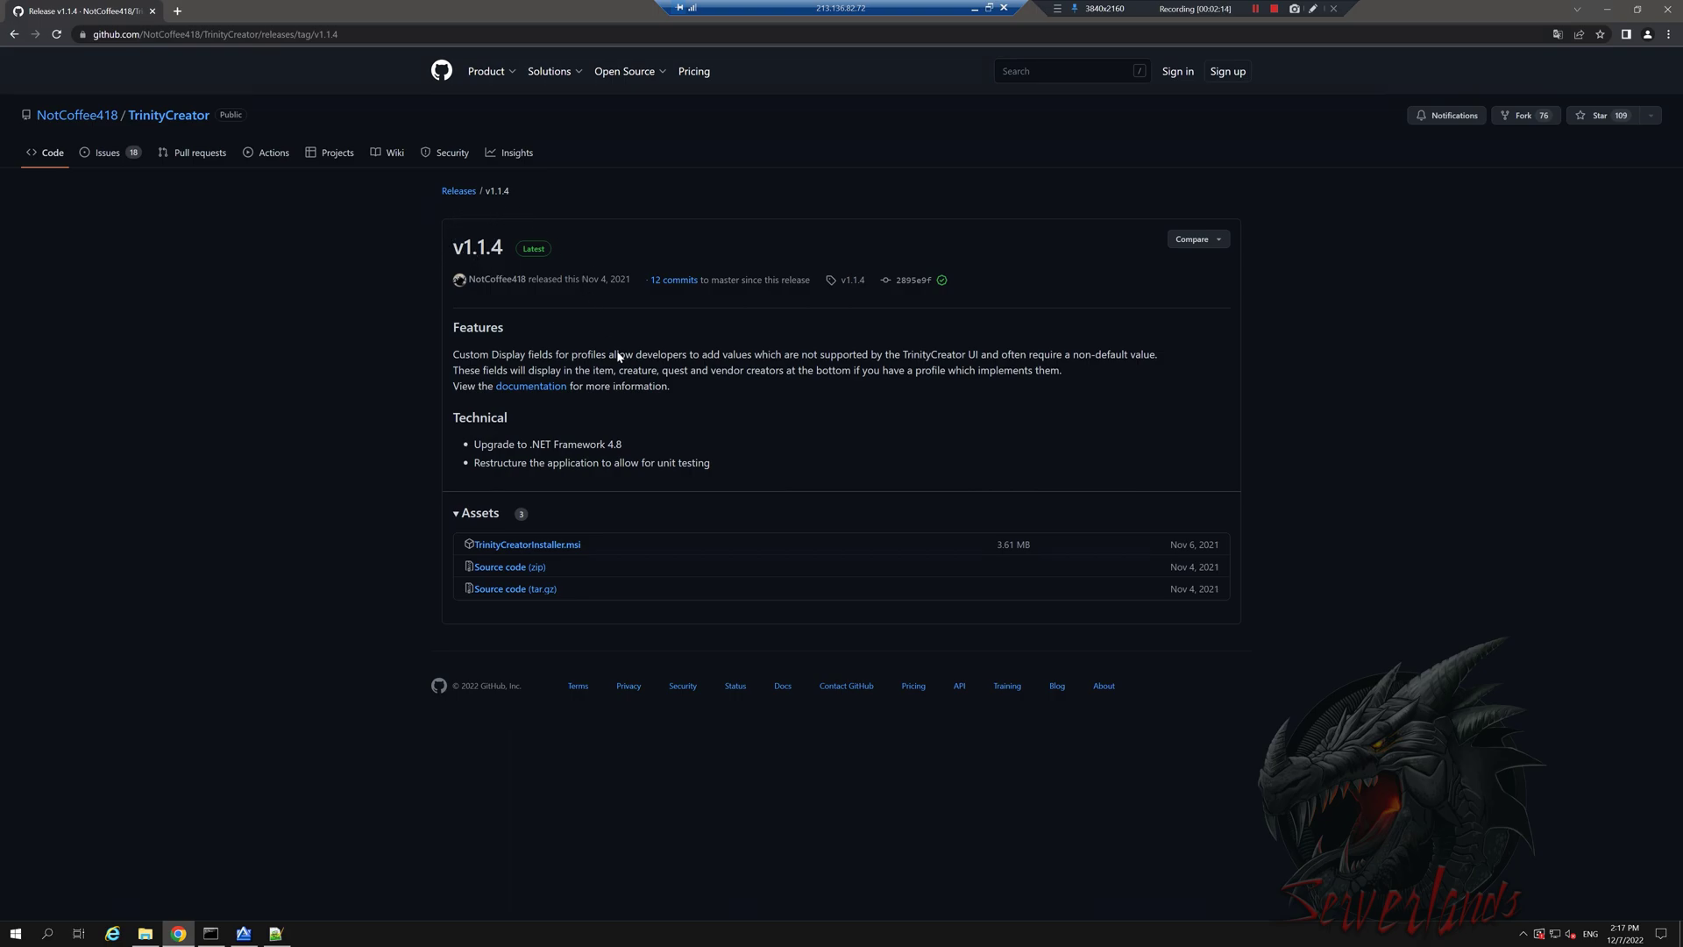
pyautogui.moveTo(623, 444); pyautogui.dragTo(465, 443)
pyautogui.click(489, 441)
# - From the releases list, open v1.1.3 and download TrinityCreatorInstaller.msi
pyautogui.click(460, 193)
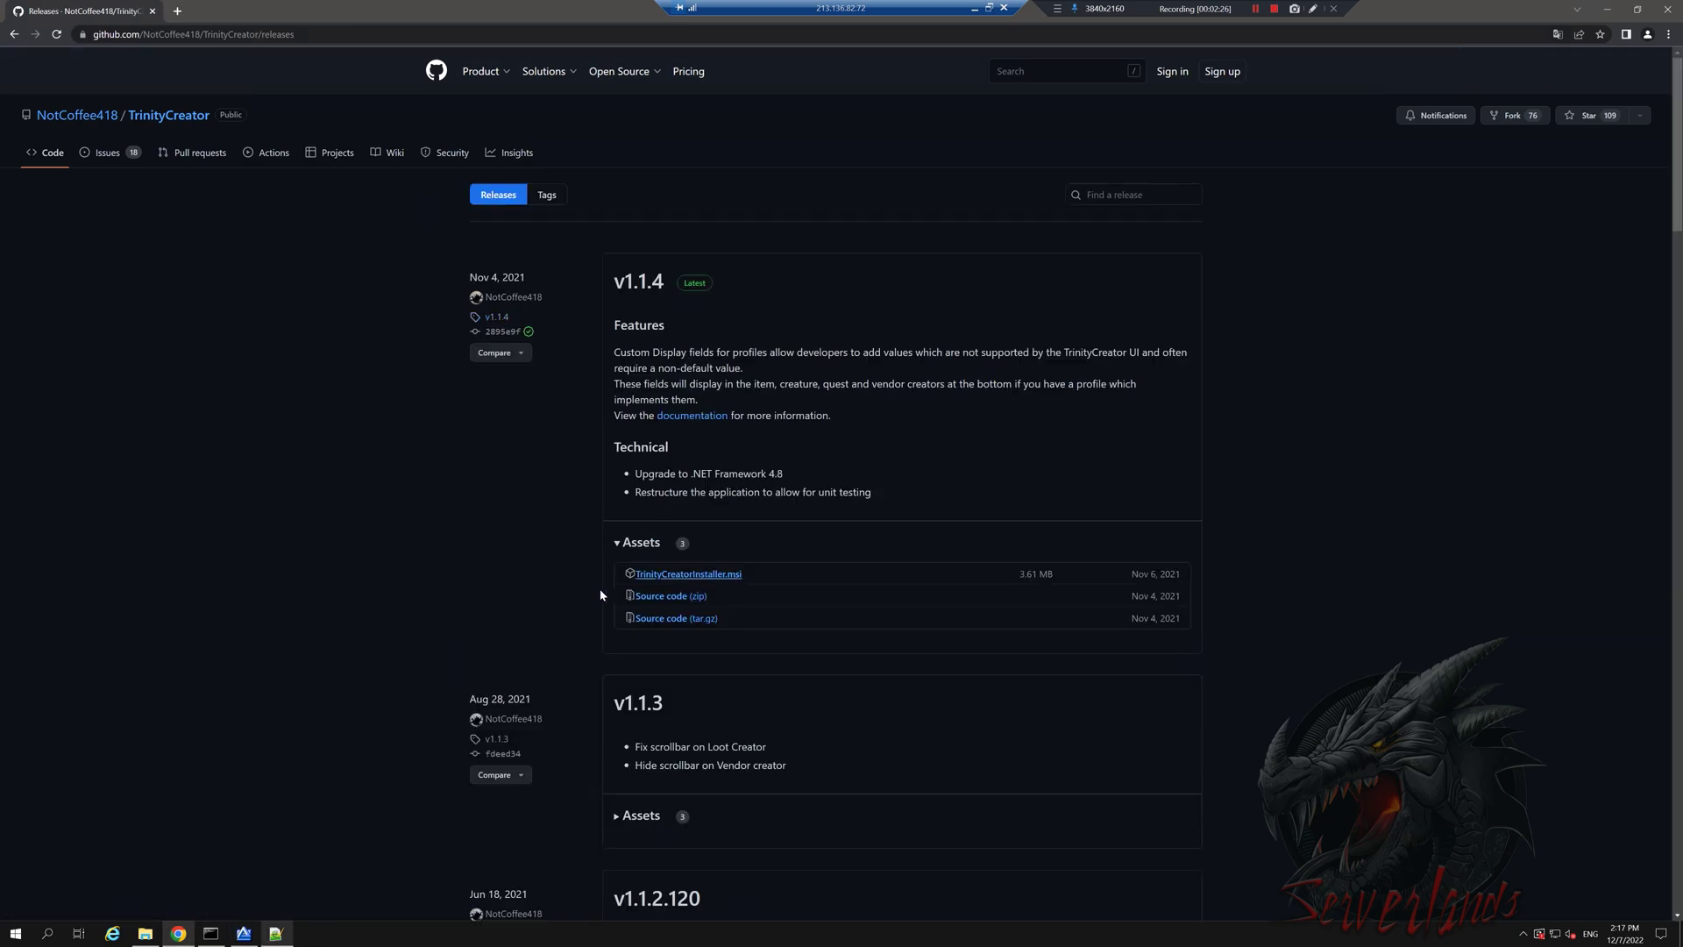
pyautogui.scroll(-2, 570, 592)
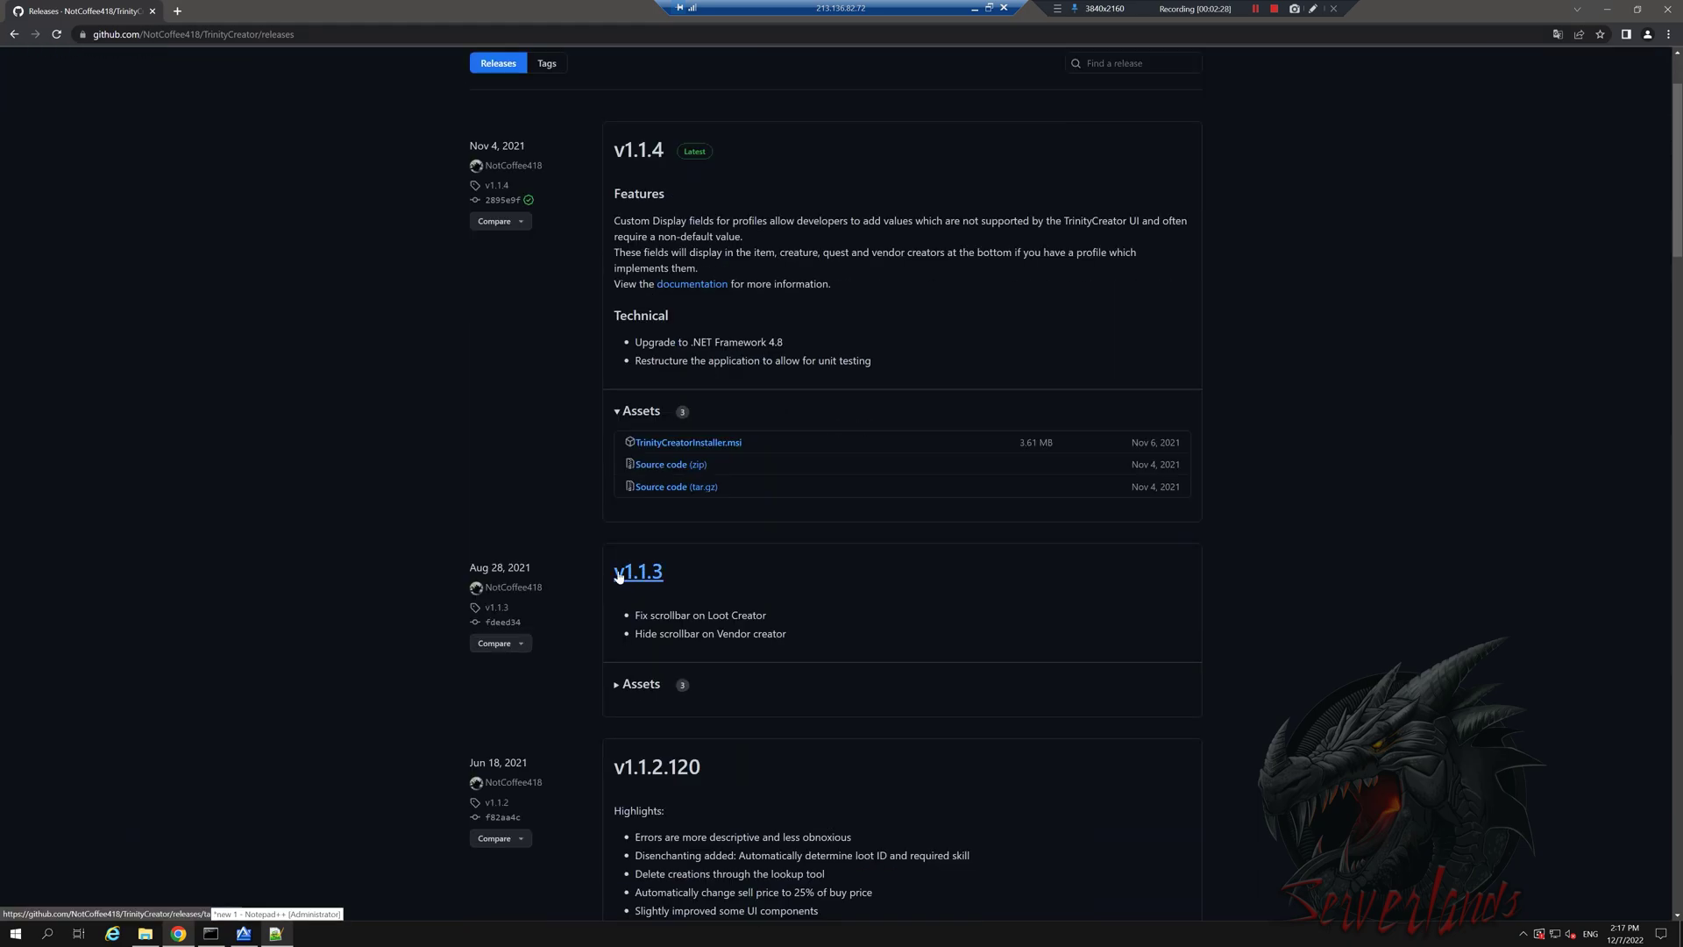
pyautogui.moveTo(677, 568); pyautogui.dragTo(606, 575)
pyautogui.click(710, 575)
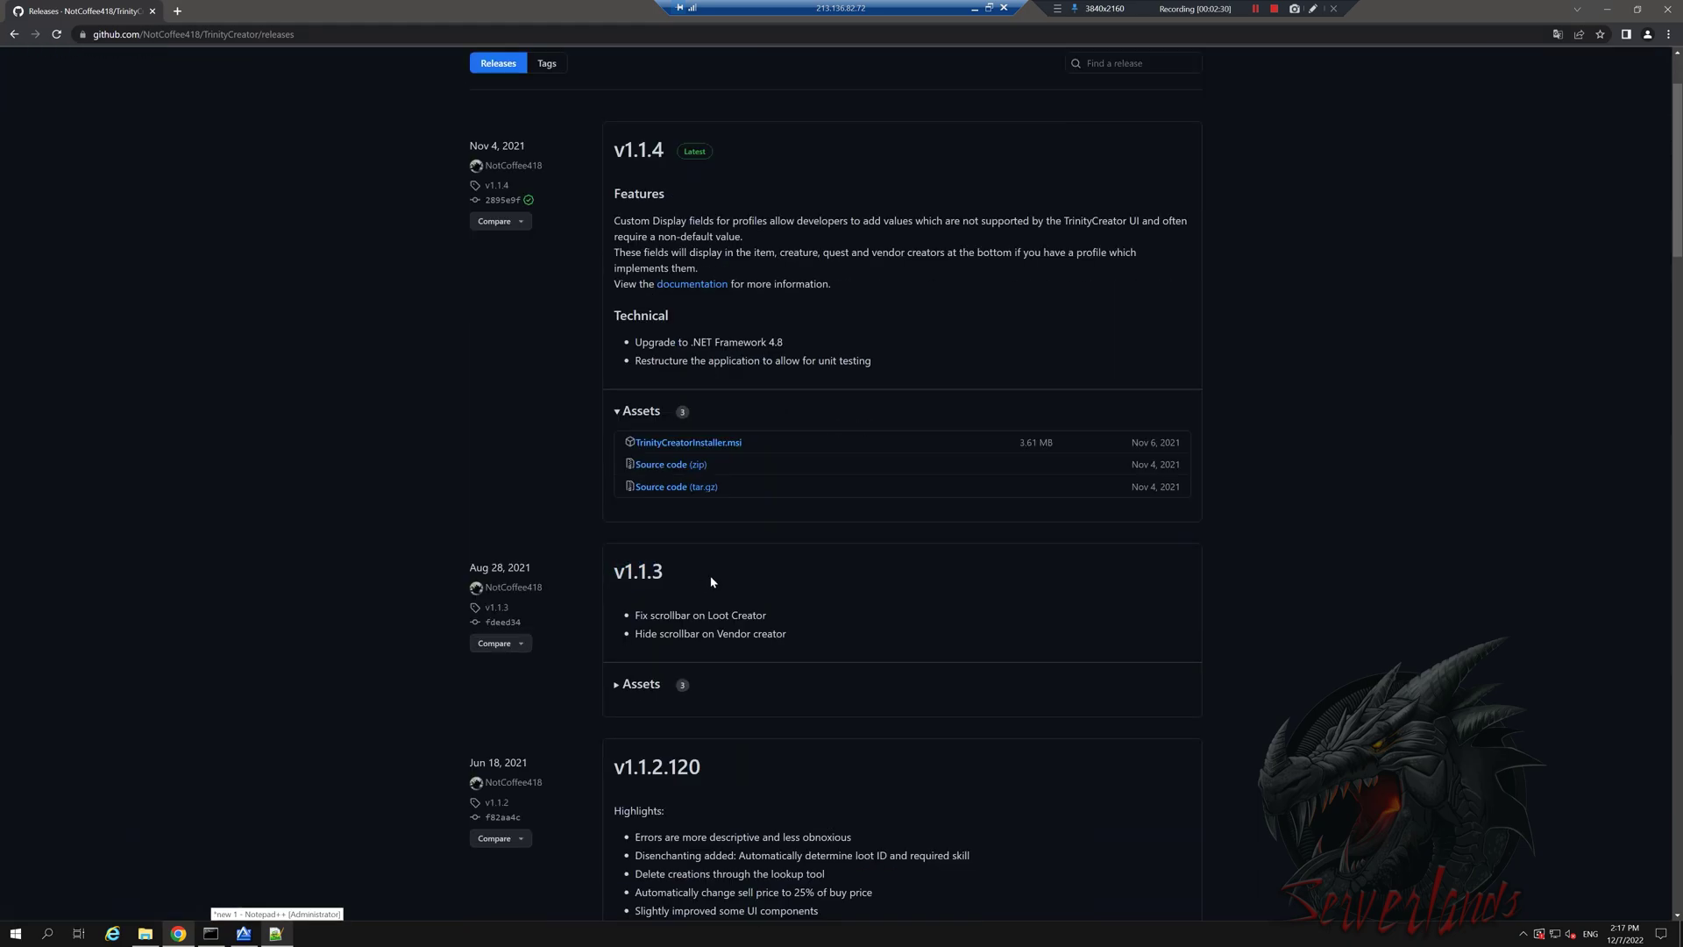
pyautogui.click(638, 572)
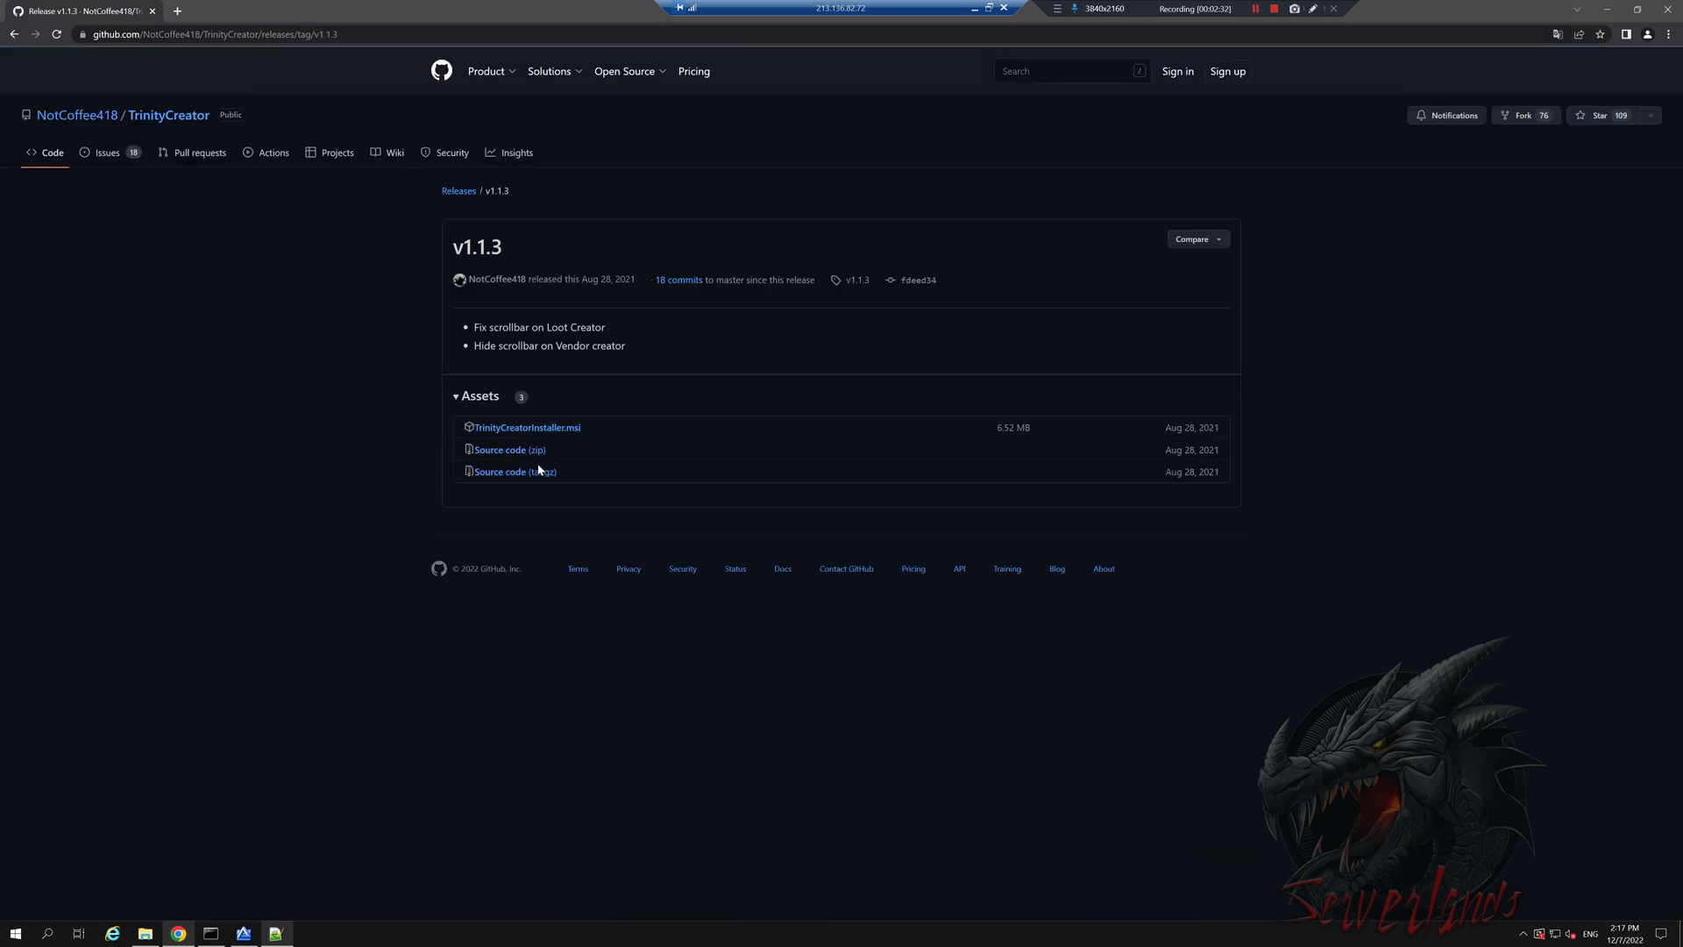
pyautogui.click(549, 429)
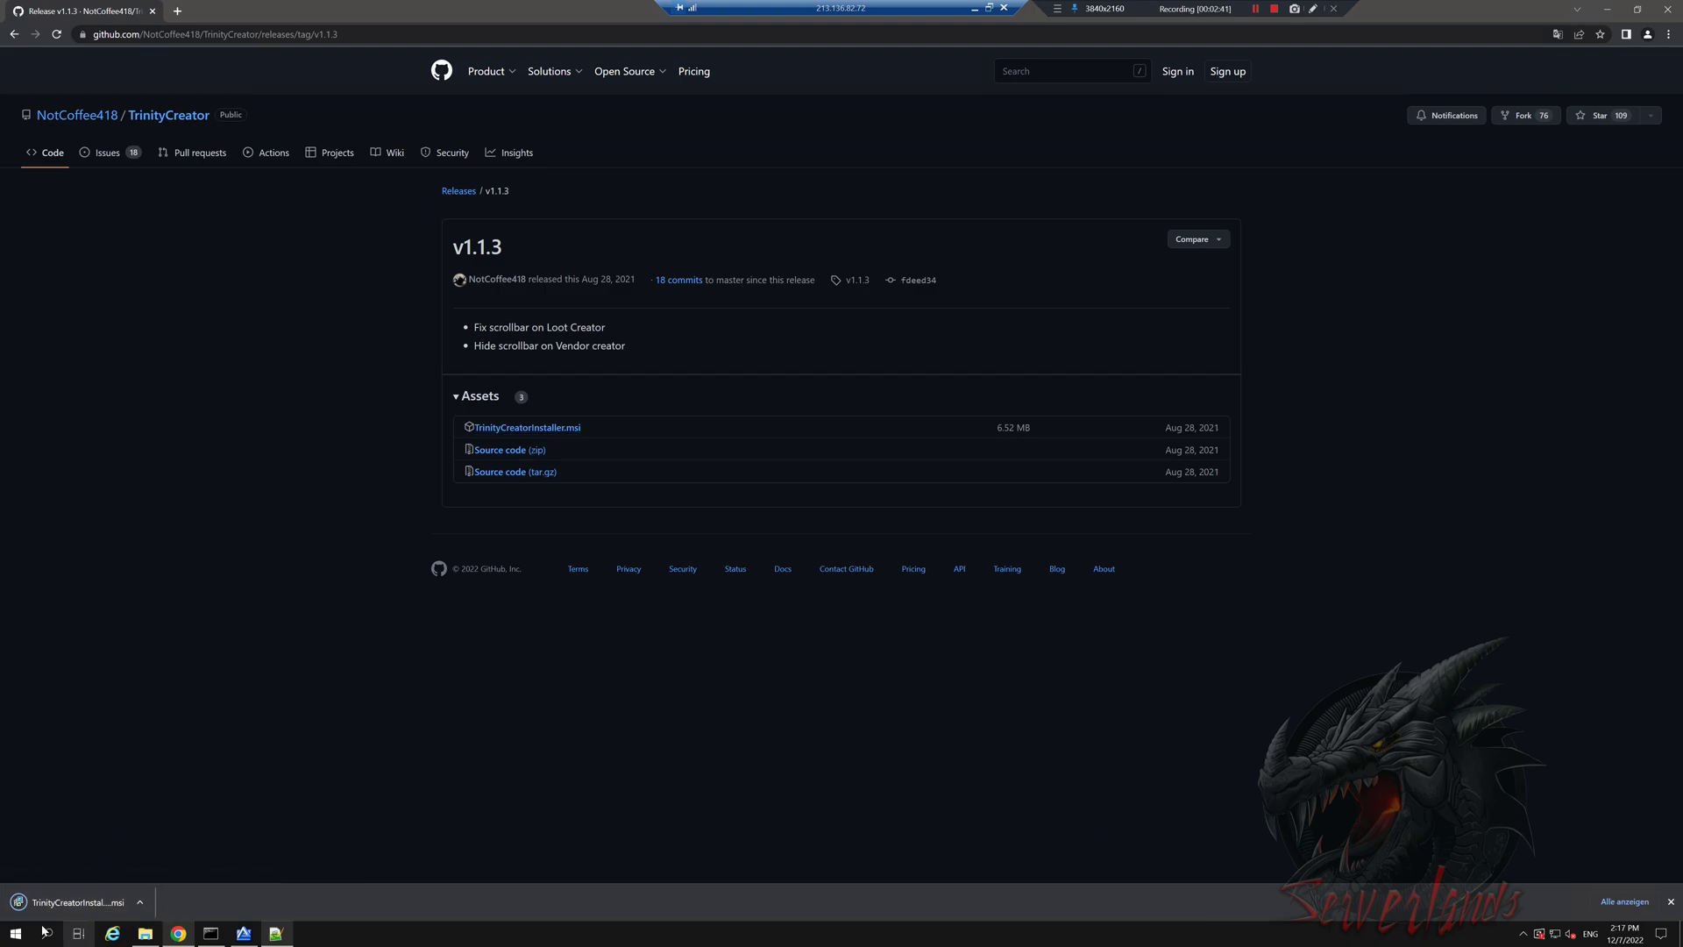
# - Run TrinityCreatorInstaller.msi, keep the default Program Files (x86) folder, install, and close the wizard
pyautogui.click(70, 839)
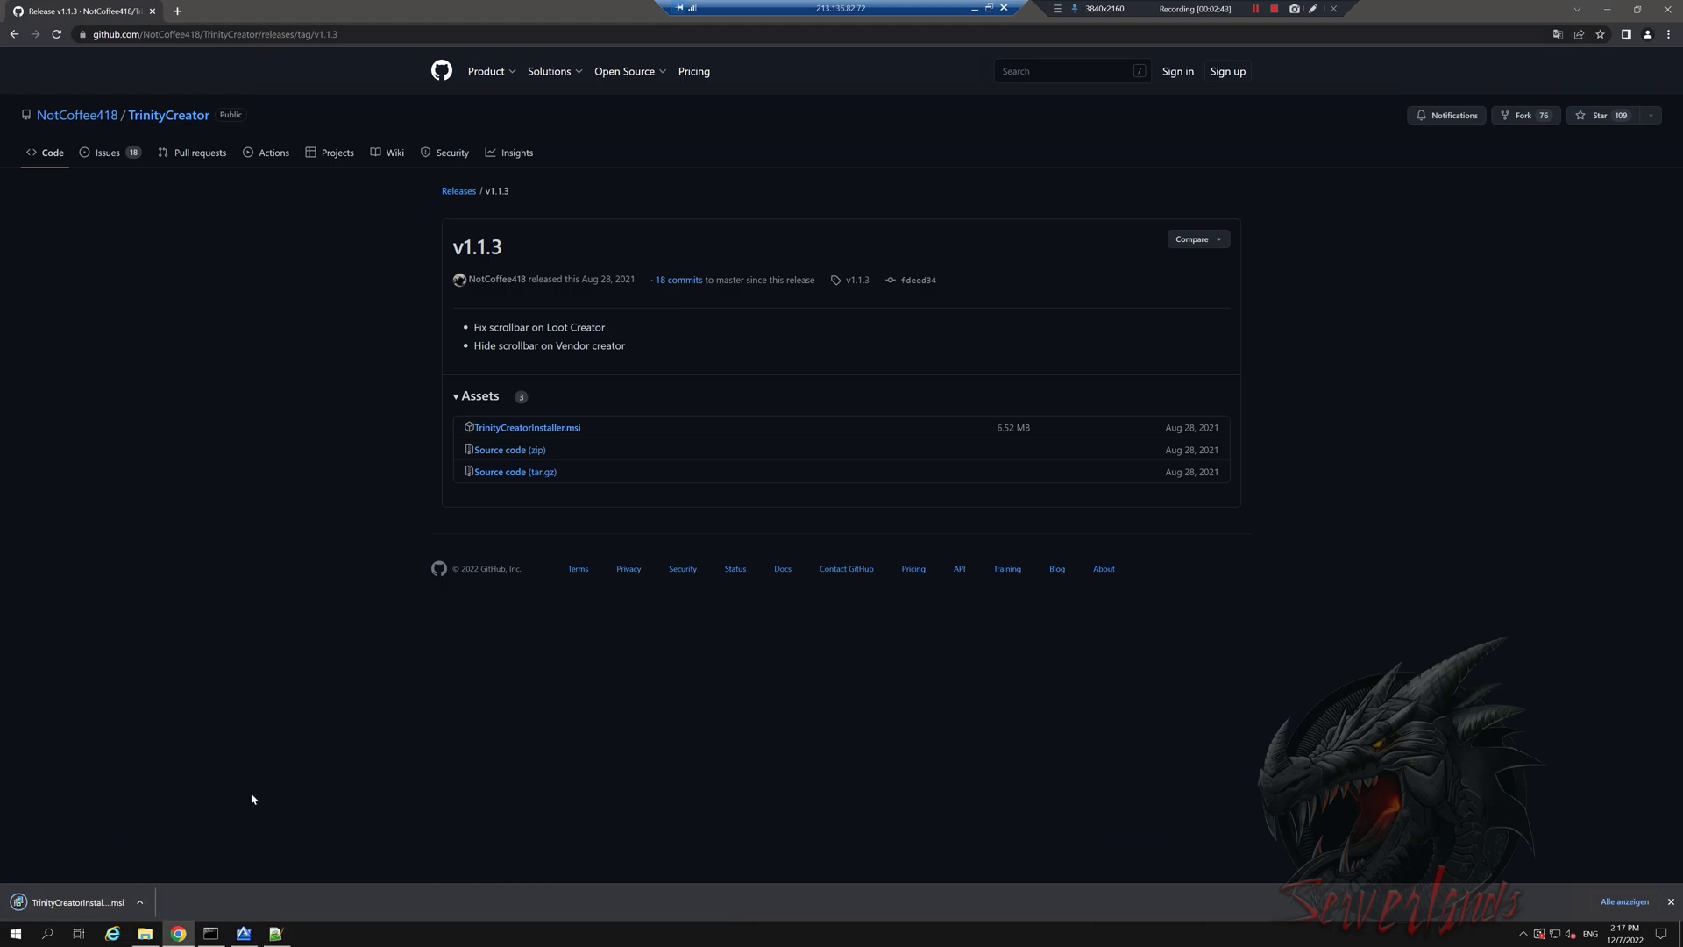
pyautogui.click(944, 596)
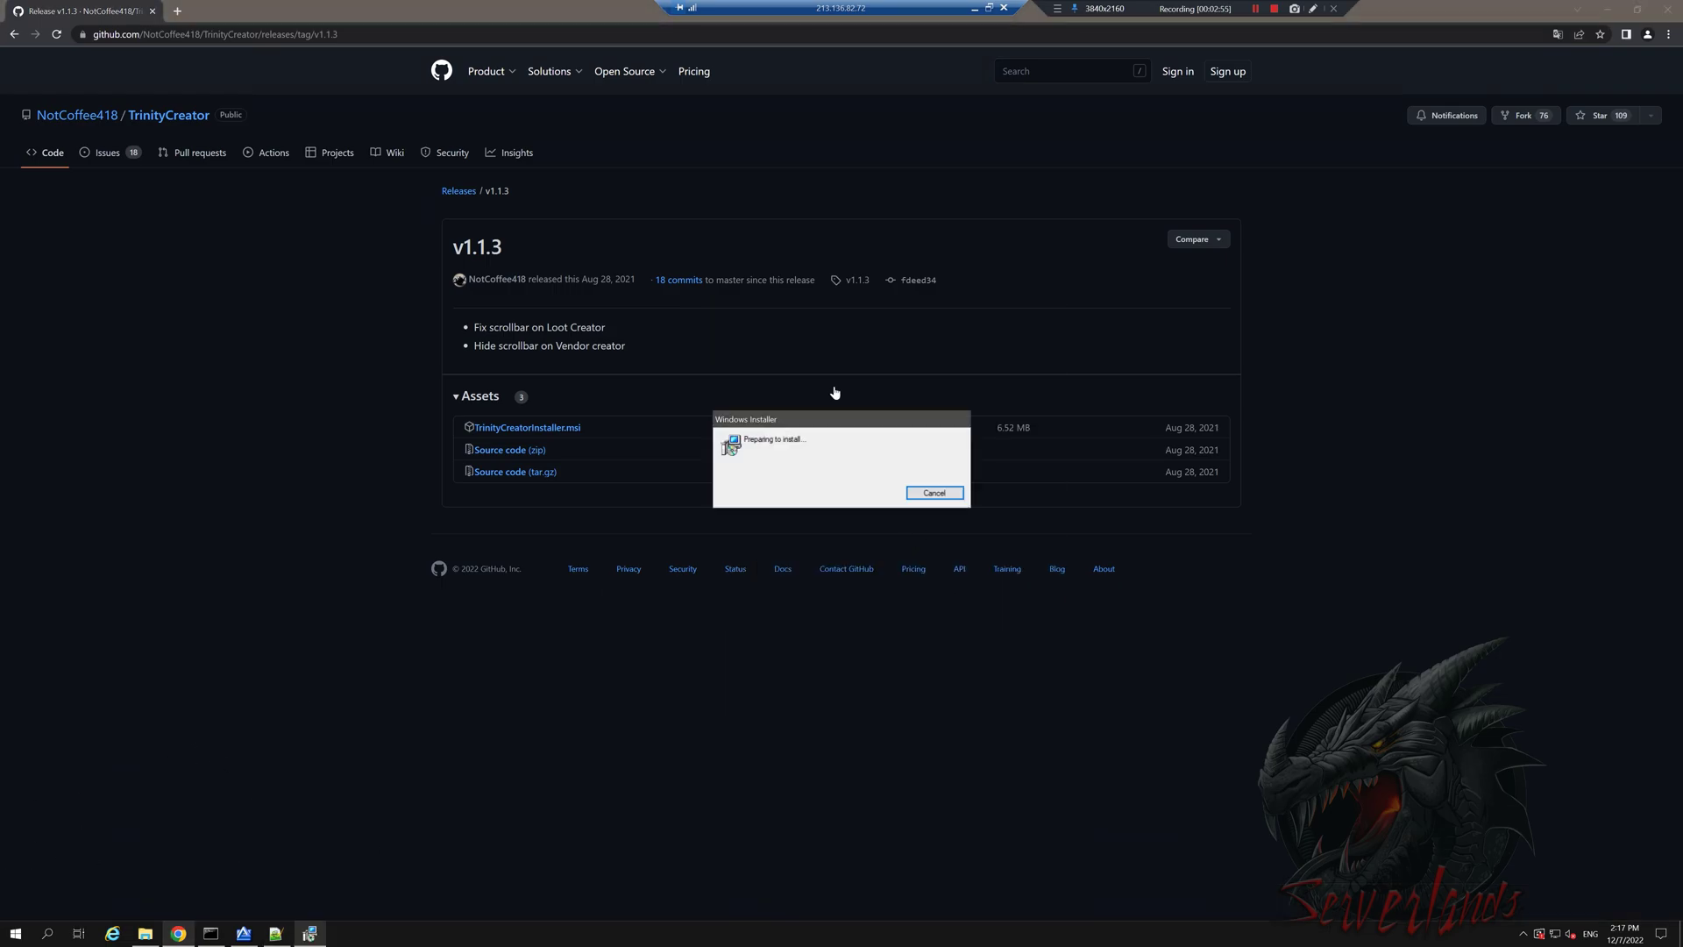
pyautogui.click(930, 581)
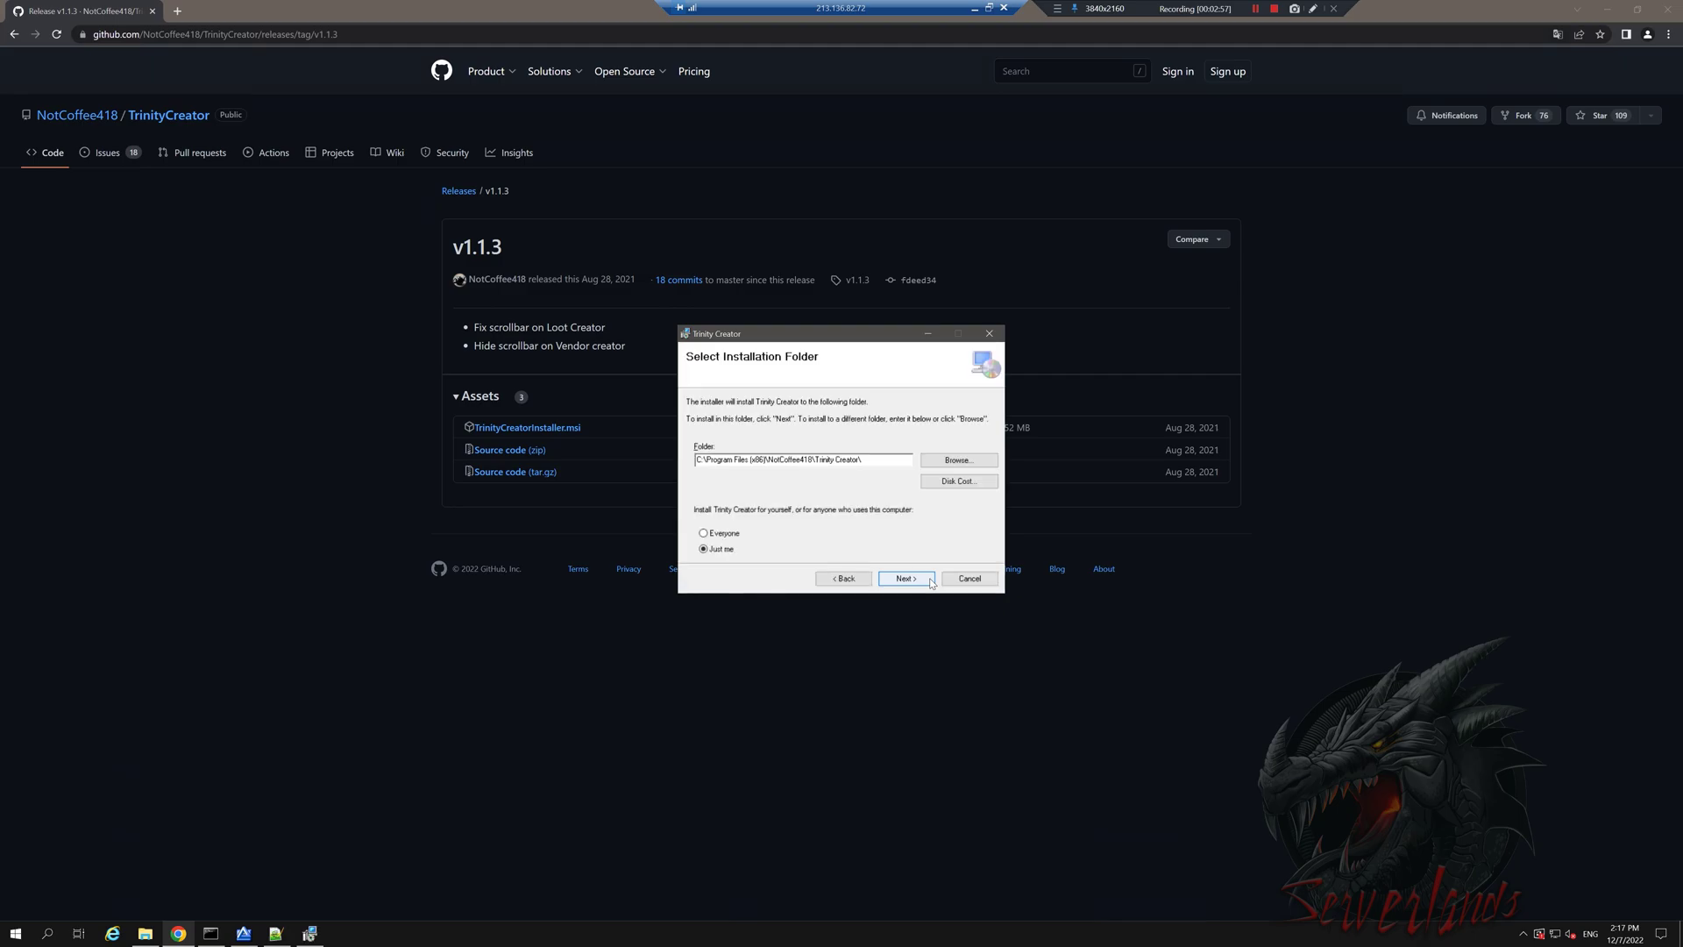
pyautogui.click(927, 584)
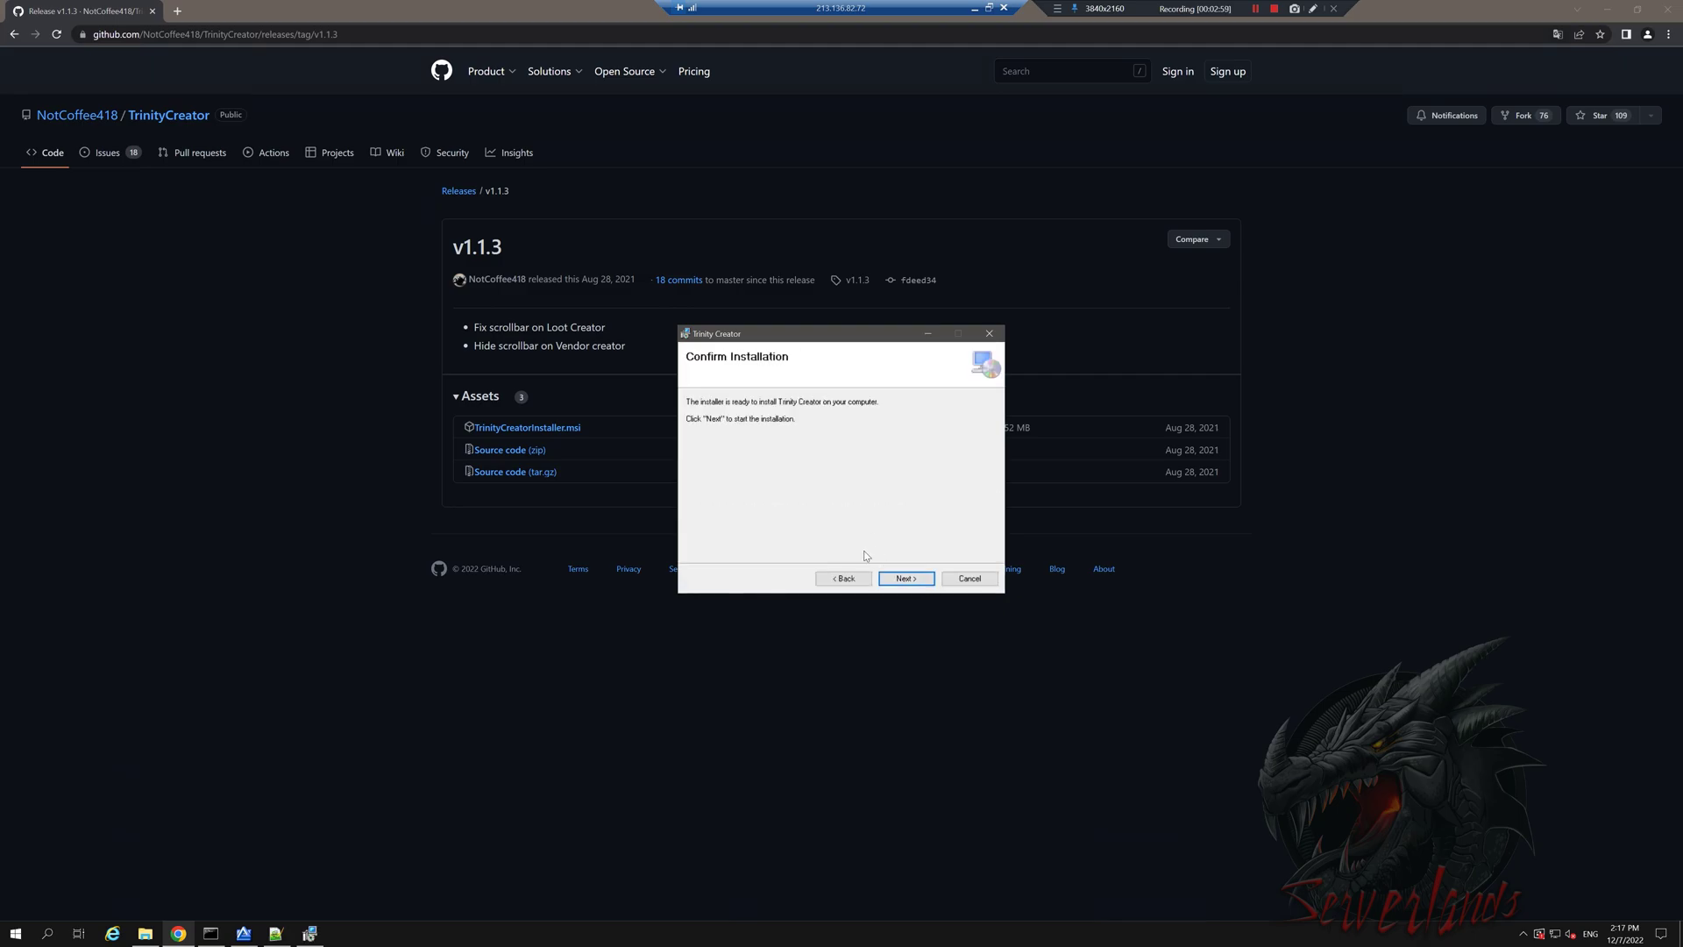
pyautogui.click(848, 579)
pyautogui.moveTo(875, 461); pyautogui.dragTo(694, 459)
pyautogui.click(885, 459)
pyautogui.click(915, 572)
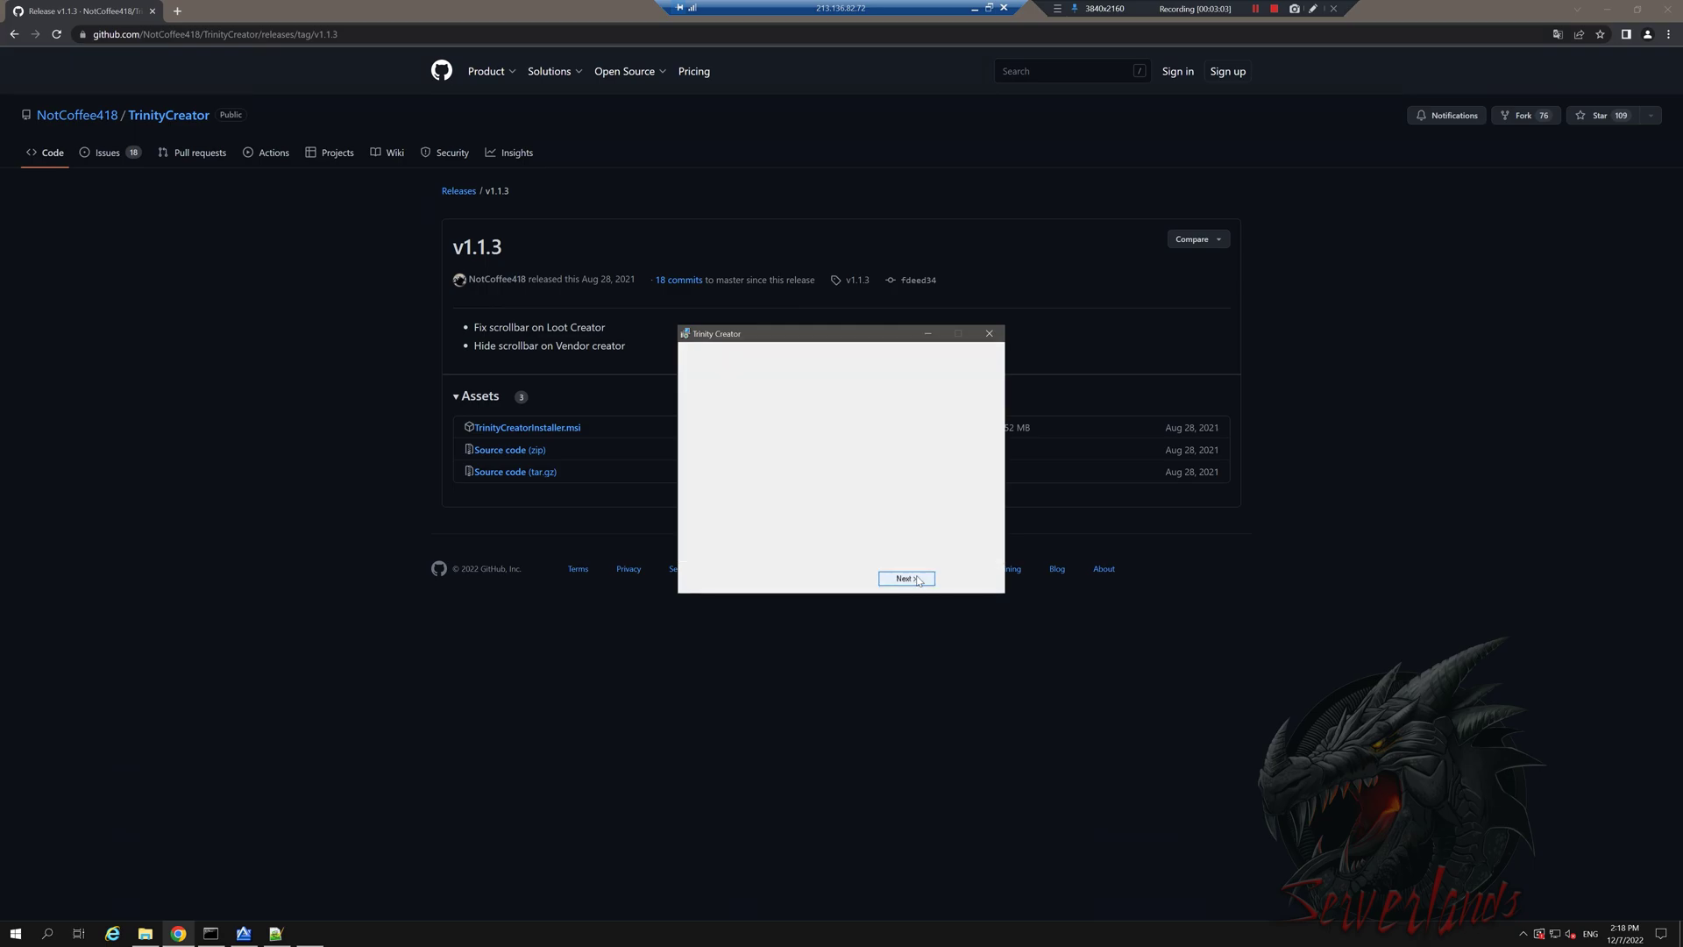
pyautogui.click(904, 579)
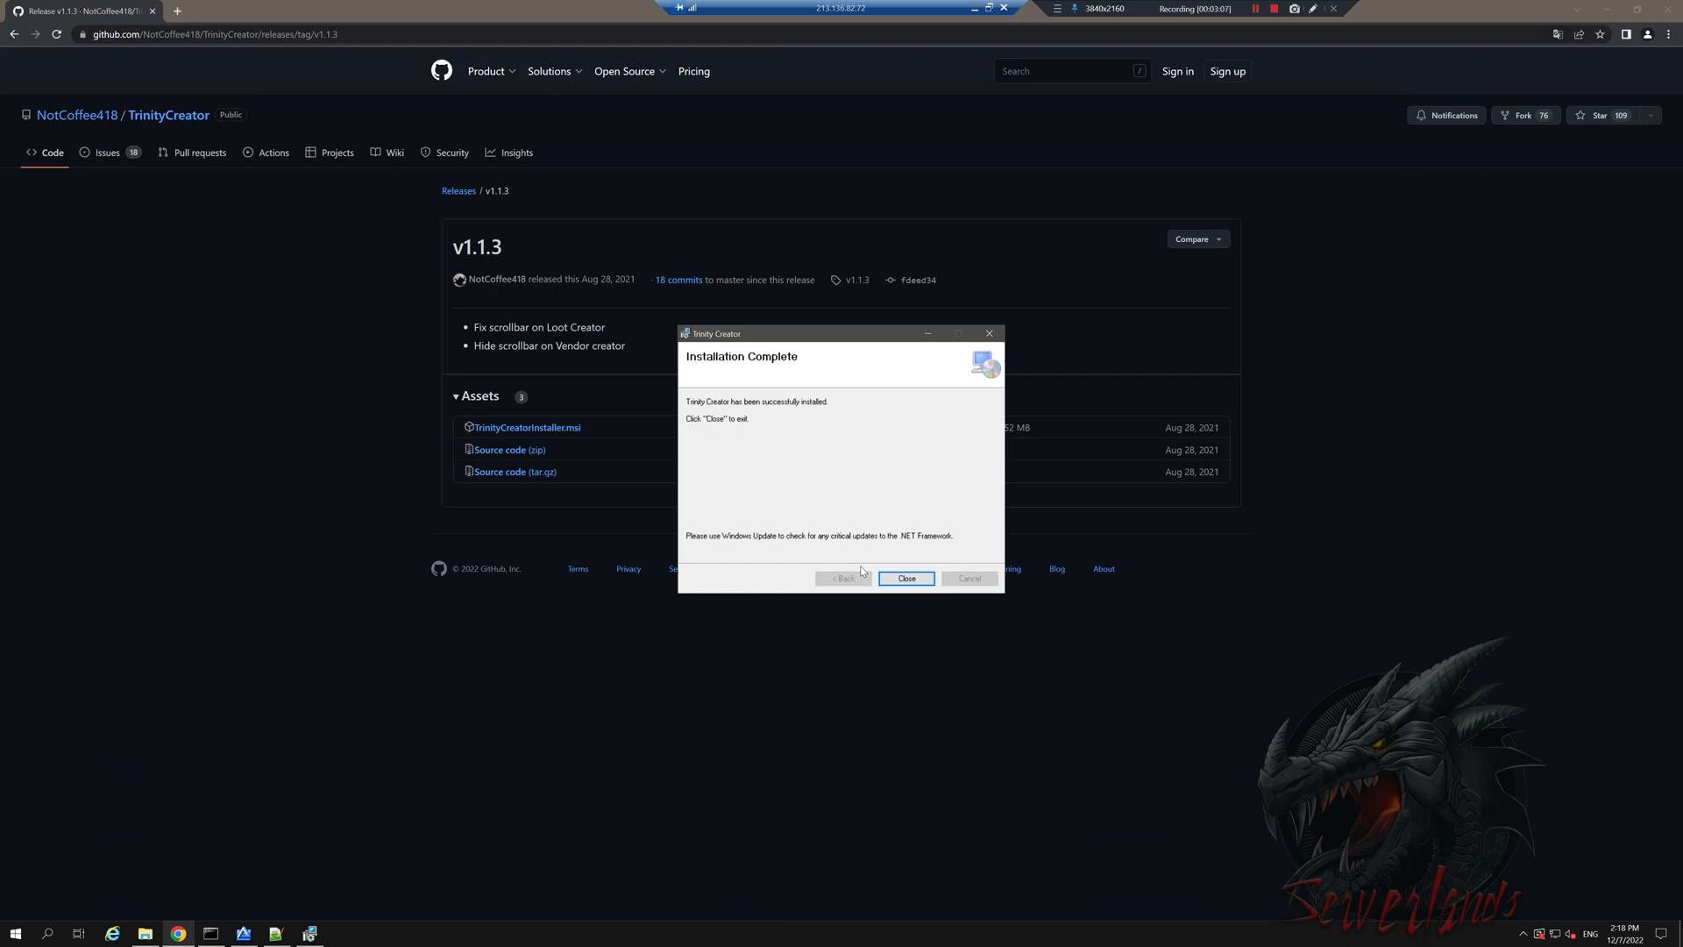
pyautogui.click(903, 577)
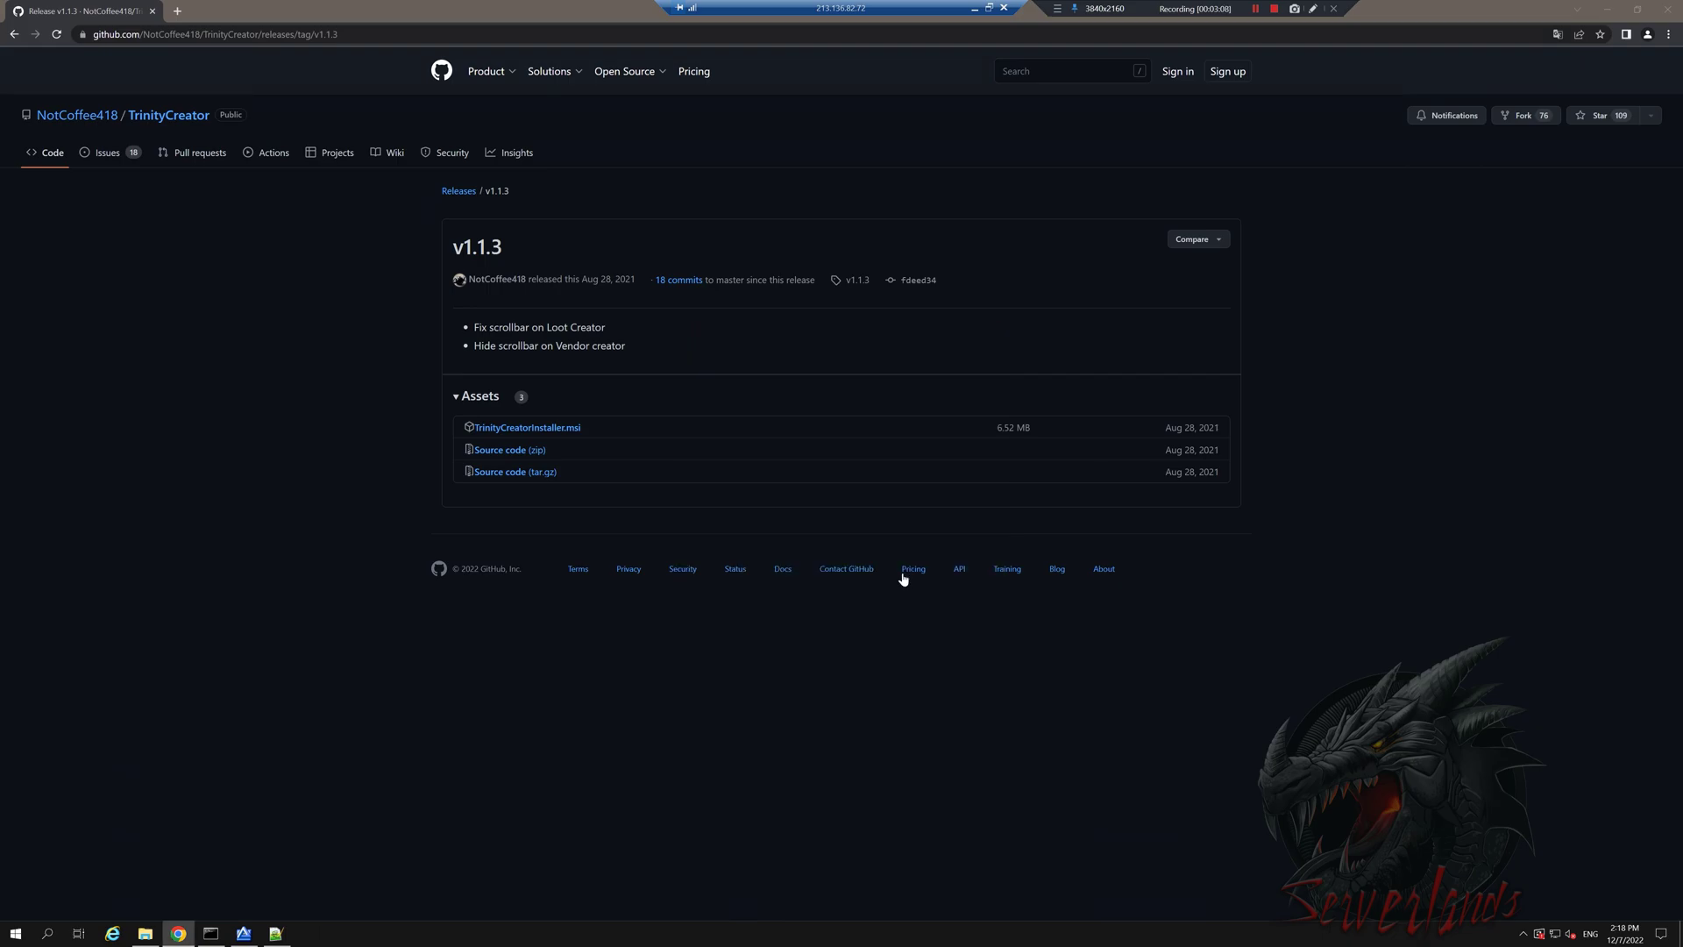
# - Launch Trinity Creator, skip the update, and activate the TrinityCore 3.3.5a (2020-01) profile
pyautogui.click(16, 933)
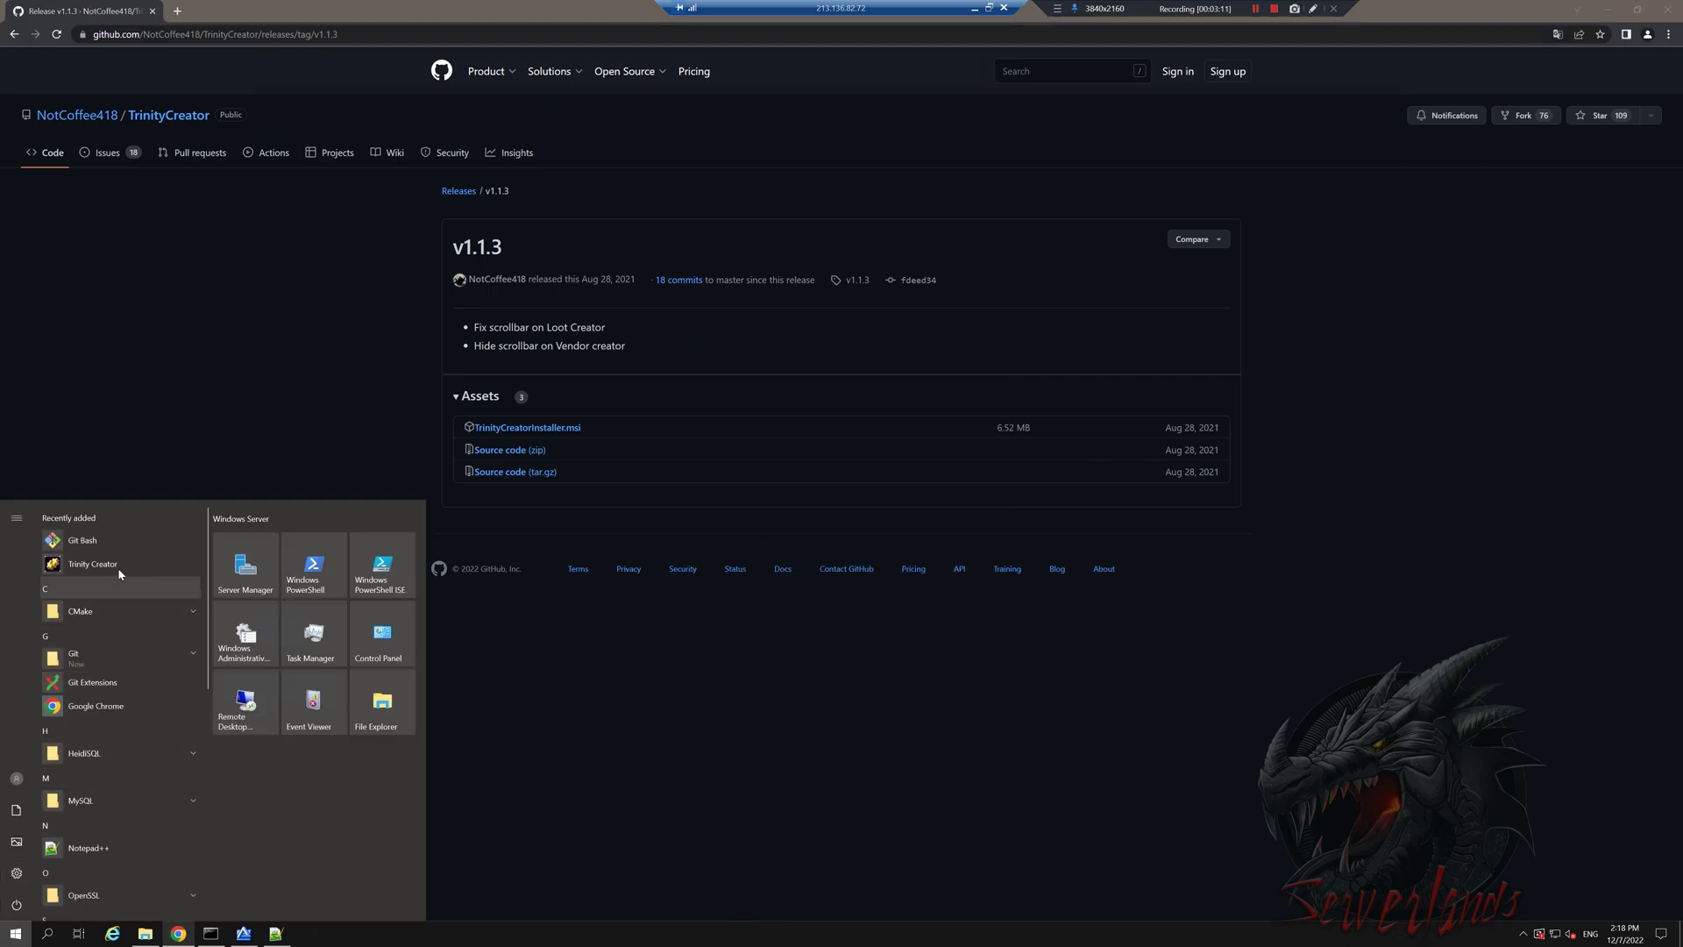
pyautogui.click(75, 566)
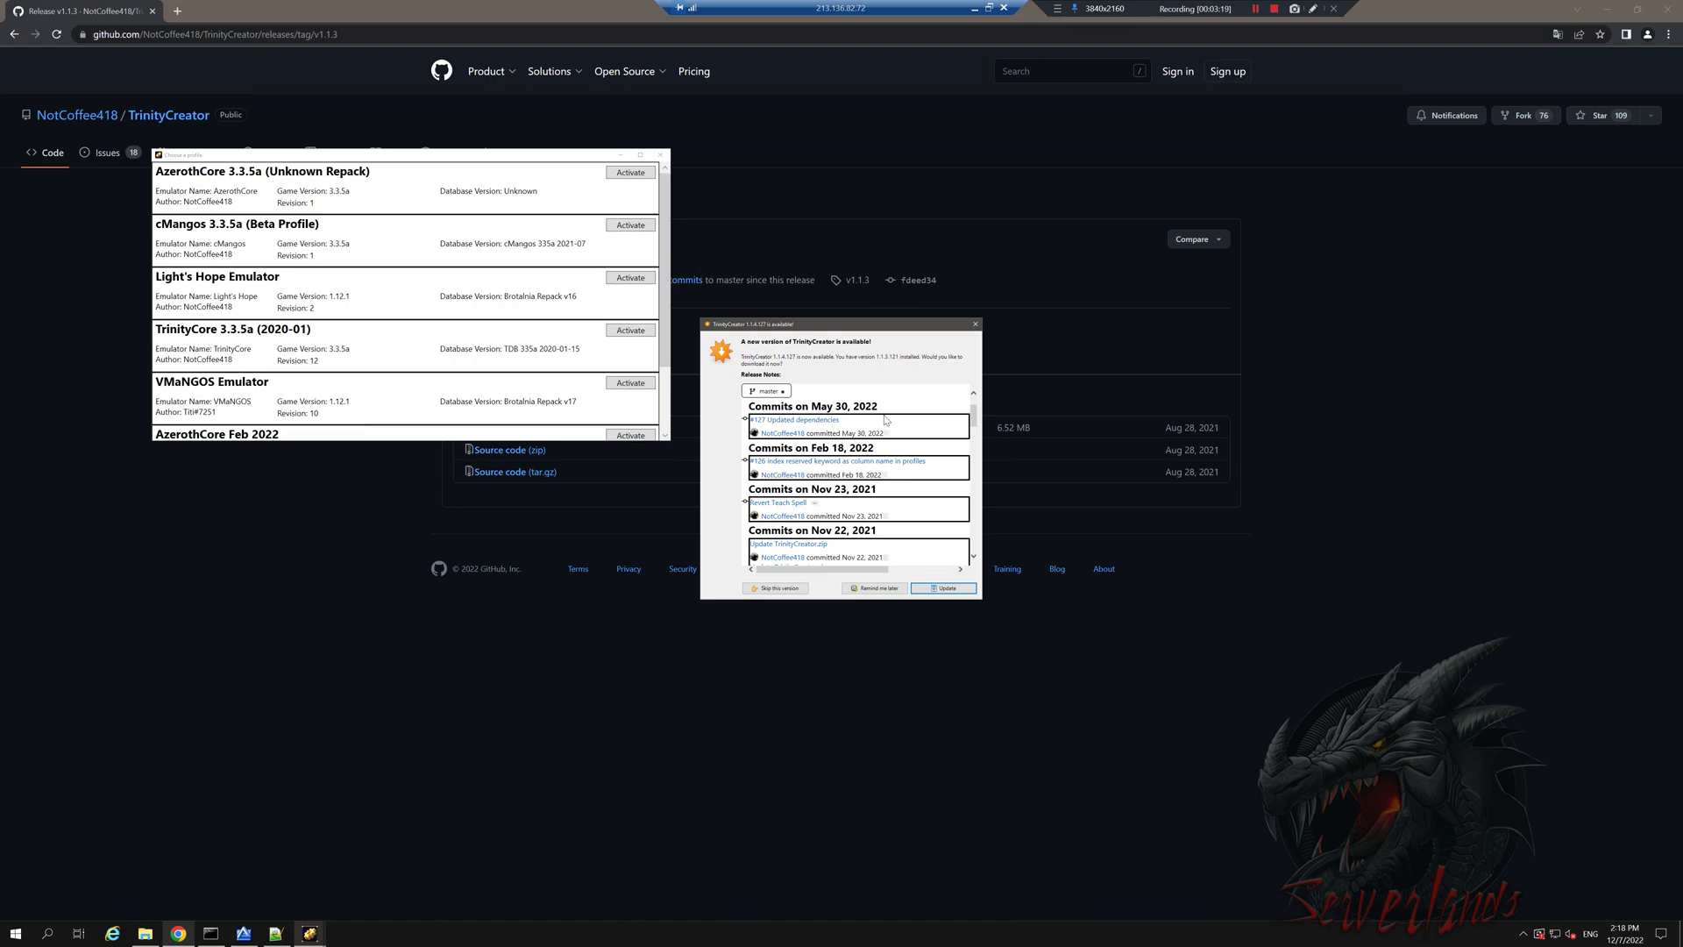
pyautogui.click(793, 589)
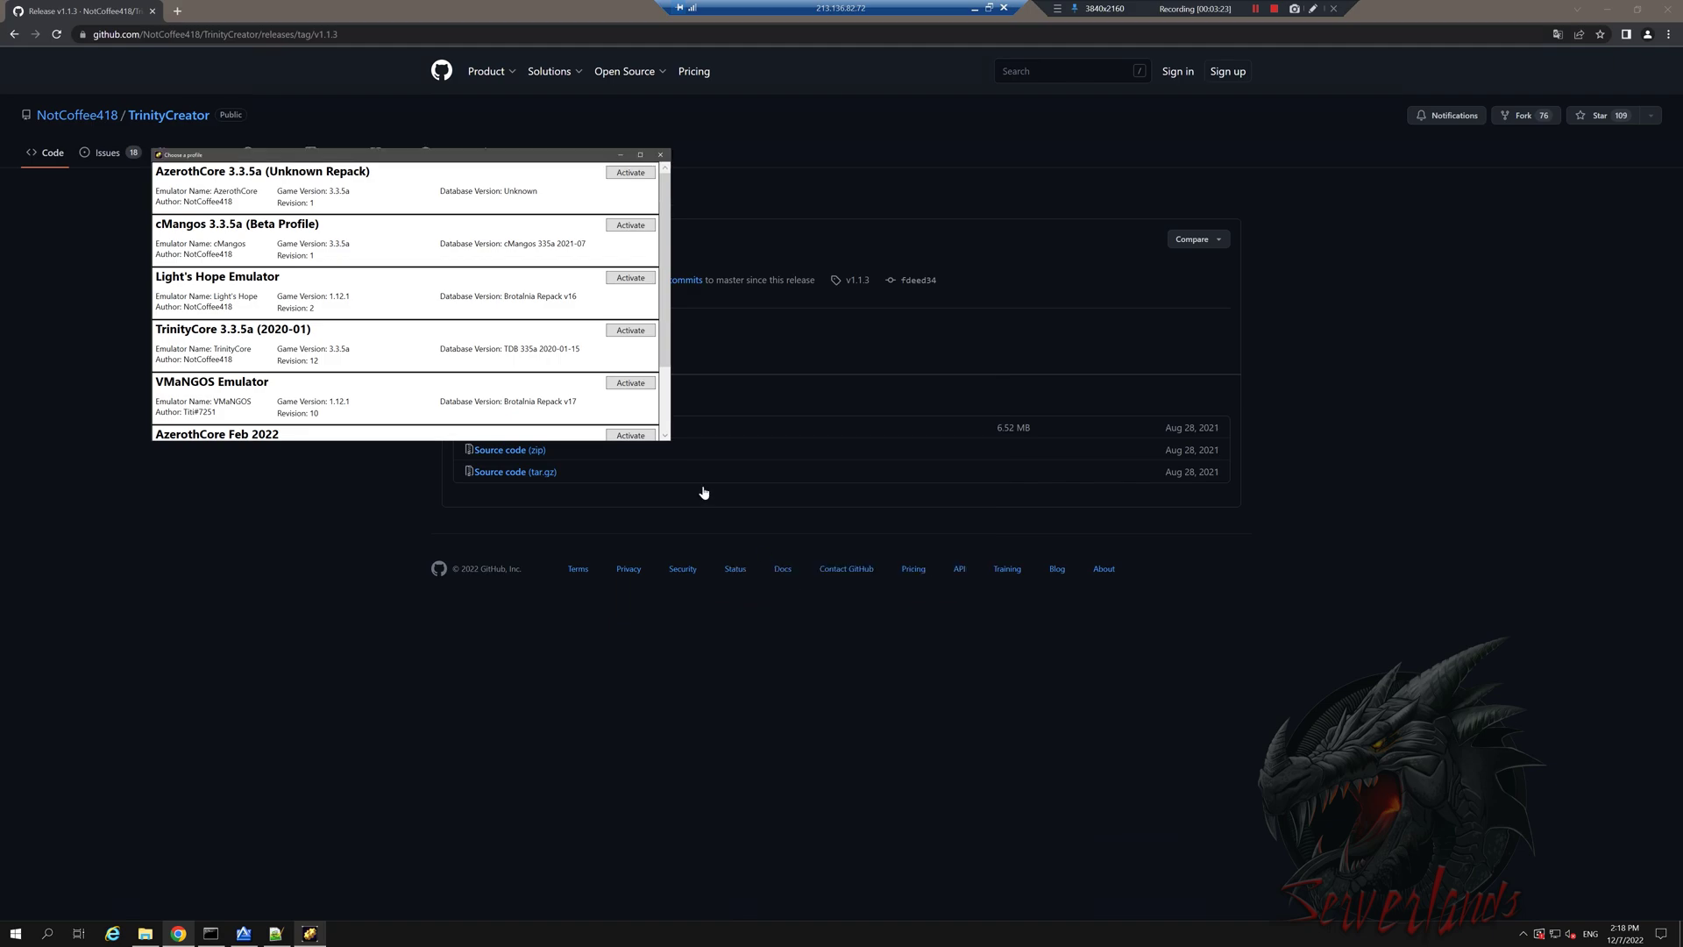
pyautogui.moveTo(409, 161); pyautogui.dragTo(383, 134)
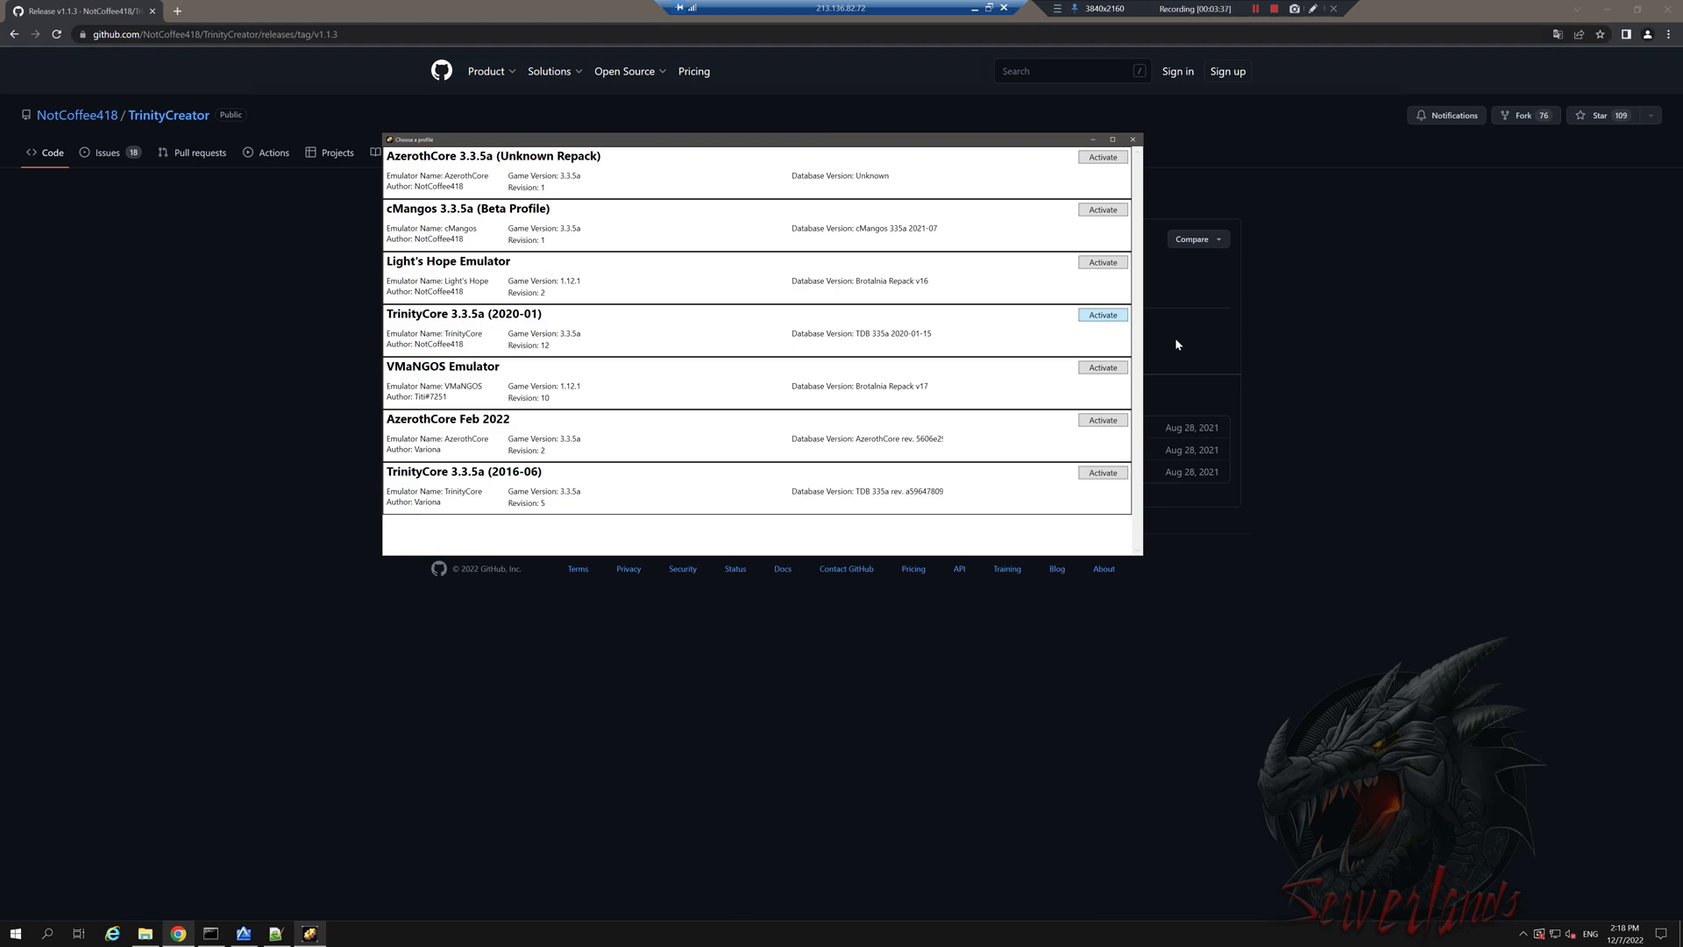
pyautogui.click(1102, 315)
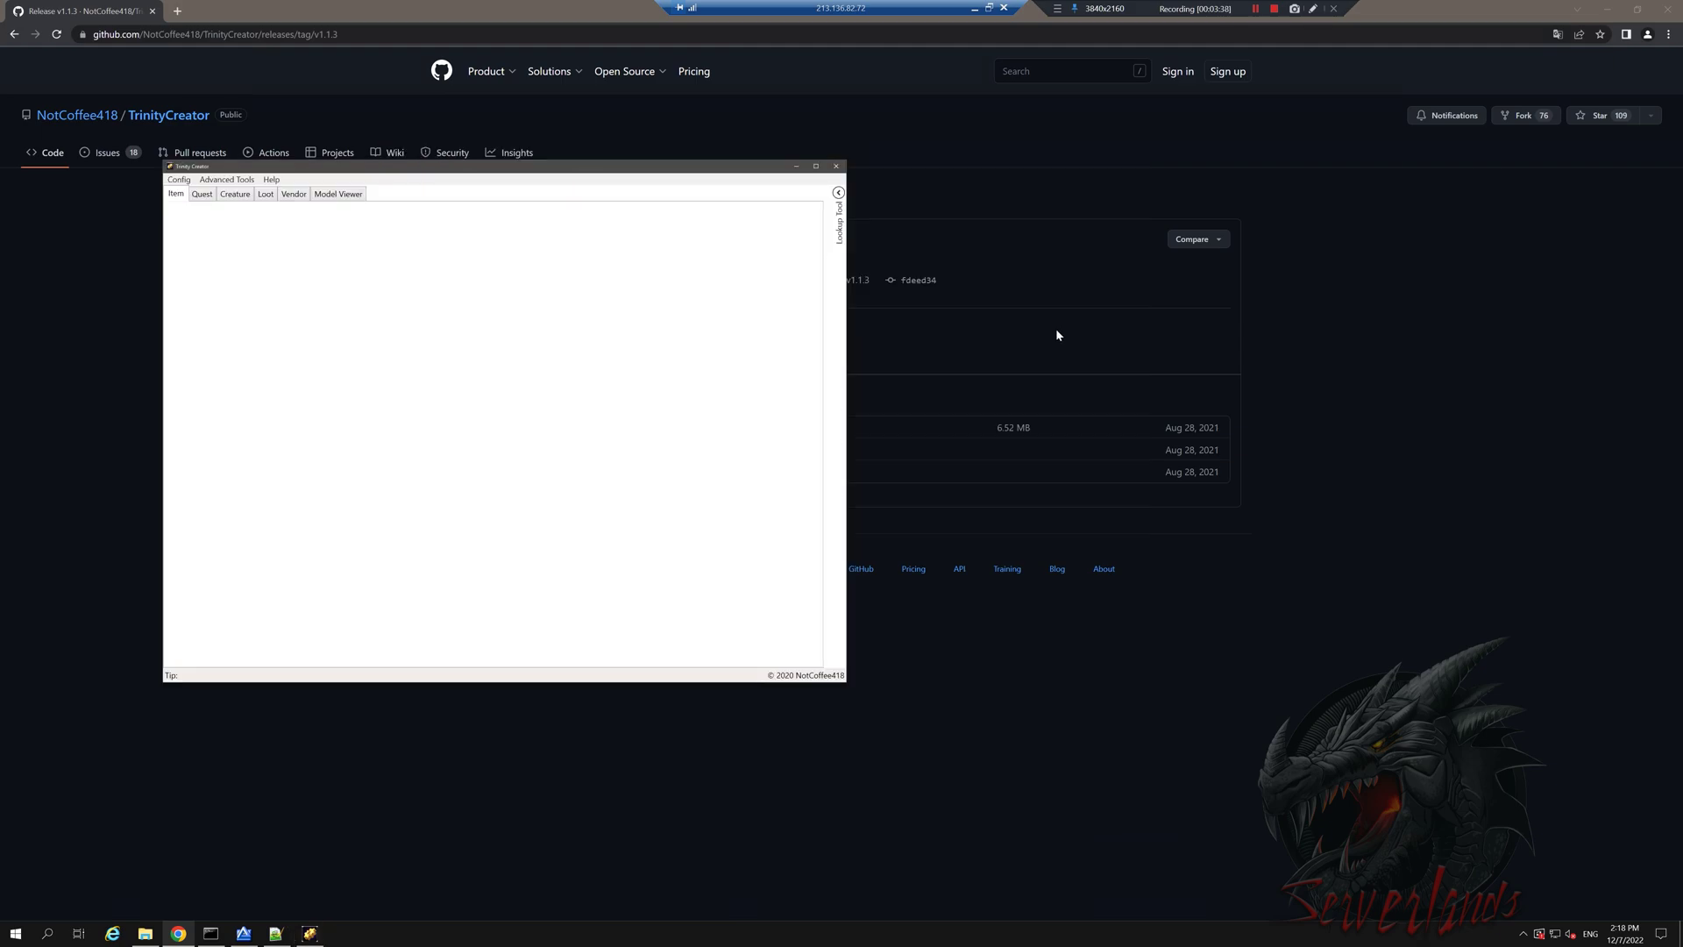
pyautogui.moveTo(682, 172); pyautogui.dragTo(855, 149)
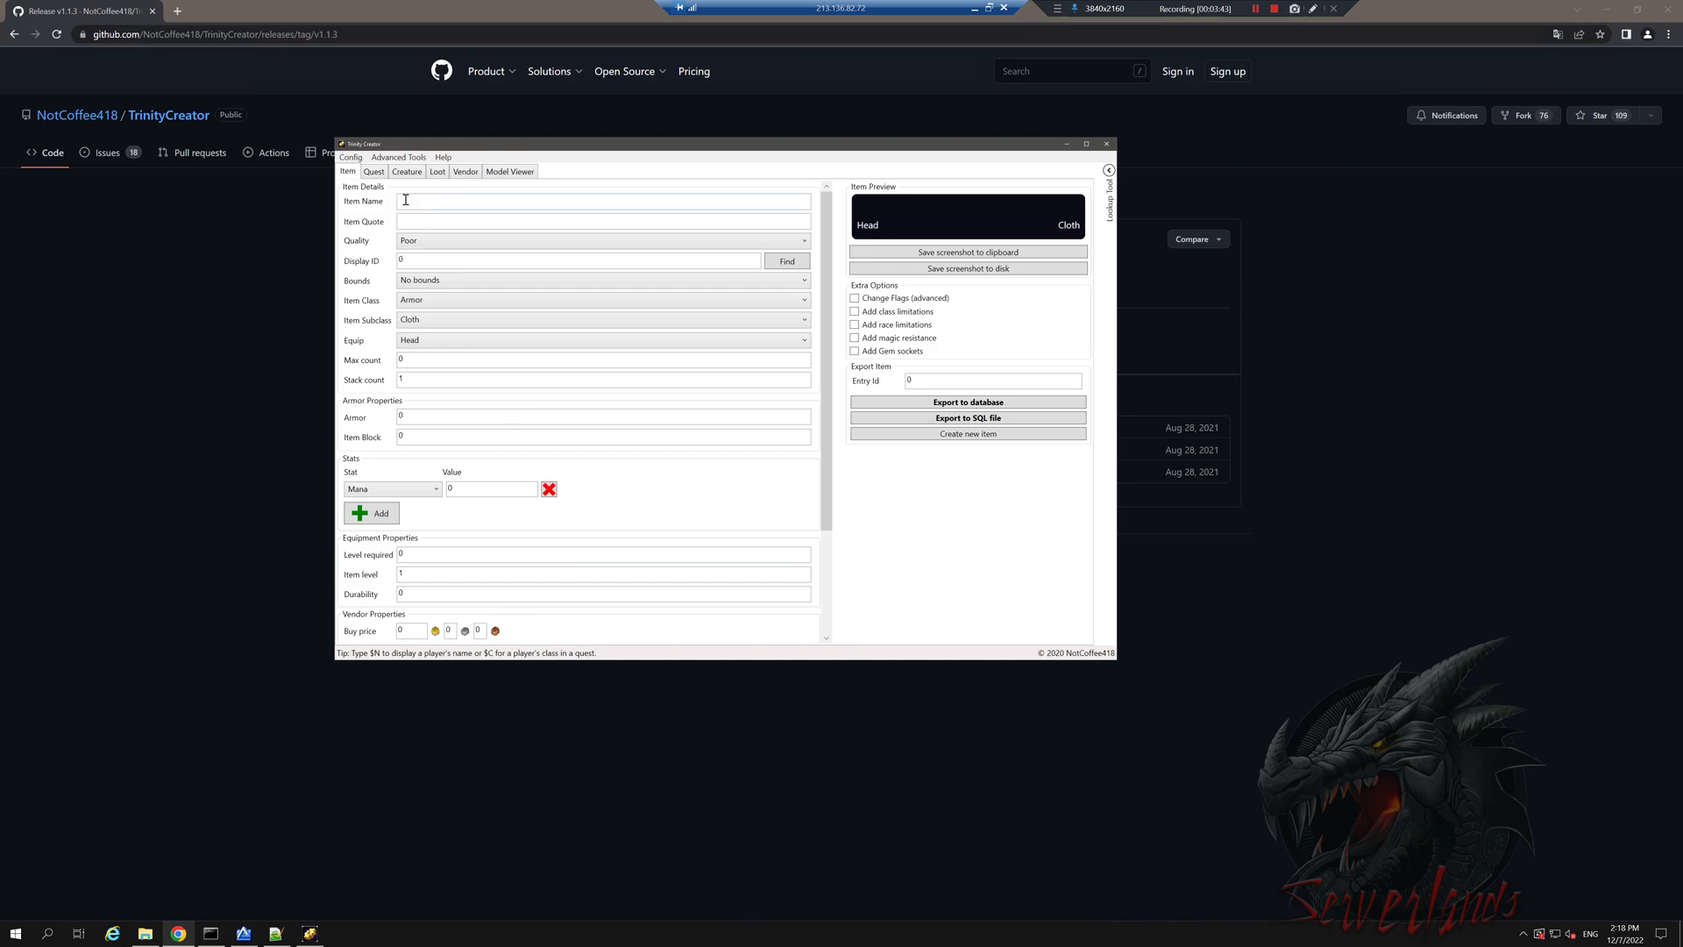